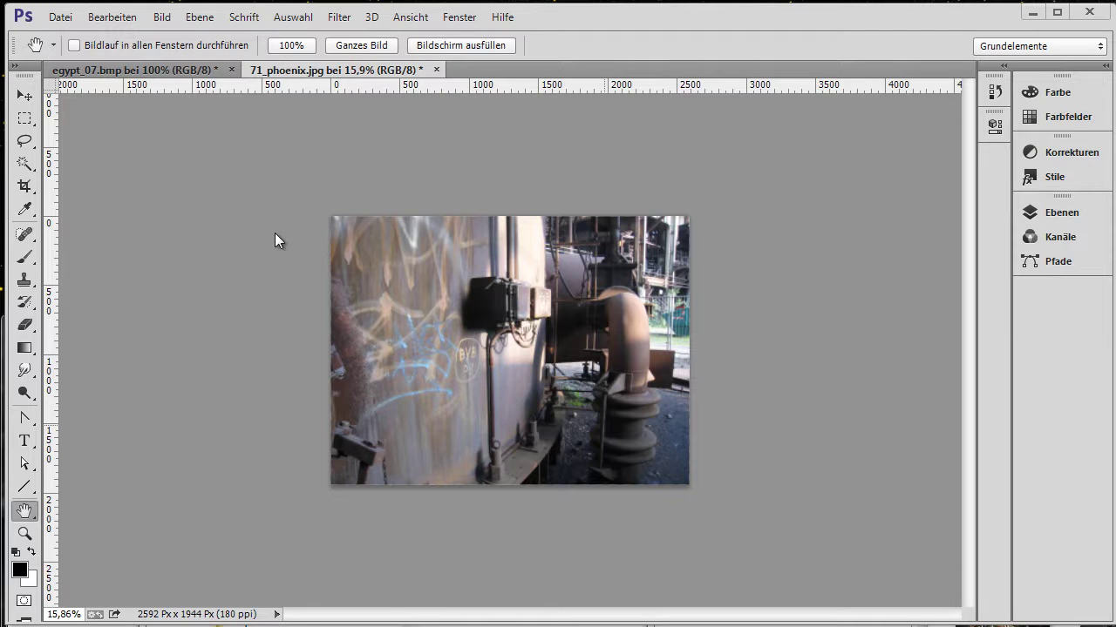
- Open the Bild menu for the 2592 × 1944 px 71_phoenix.jpg photo
left_click(175, 21)
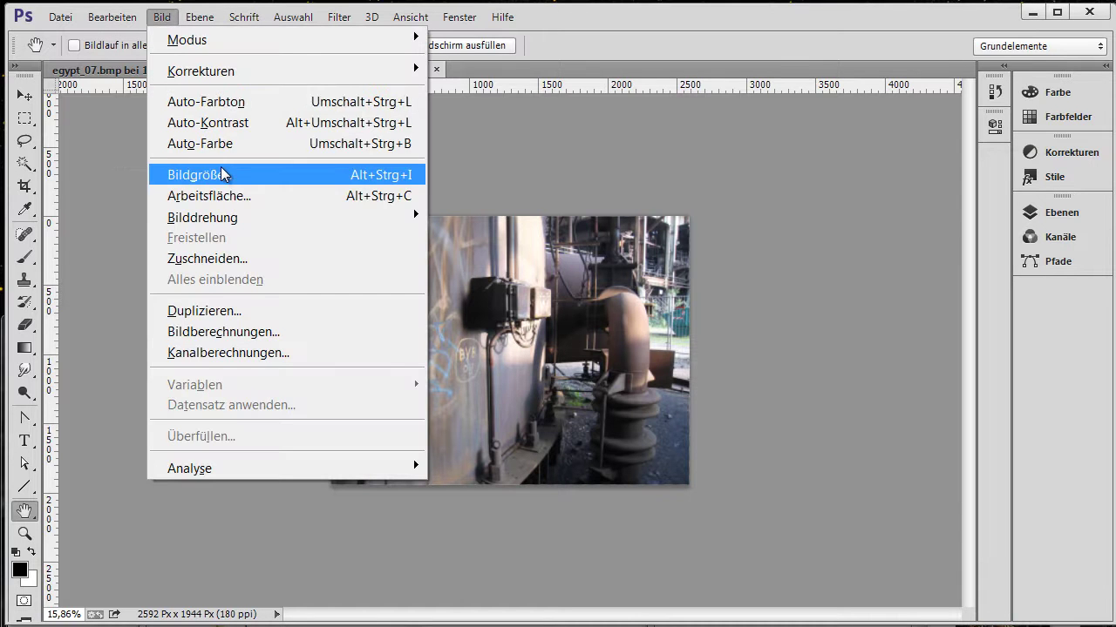
- Open the Bildgröße dialog, showing 2592 × 1944 px at 180 ppi
left_click(223, 175)
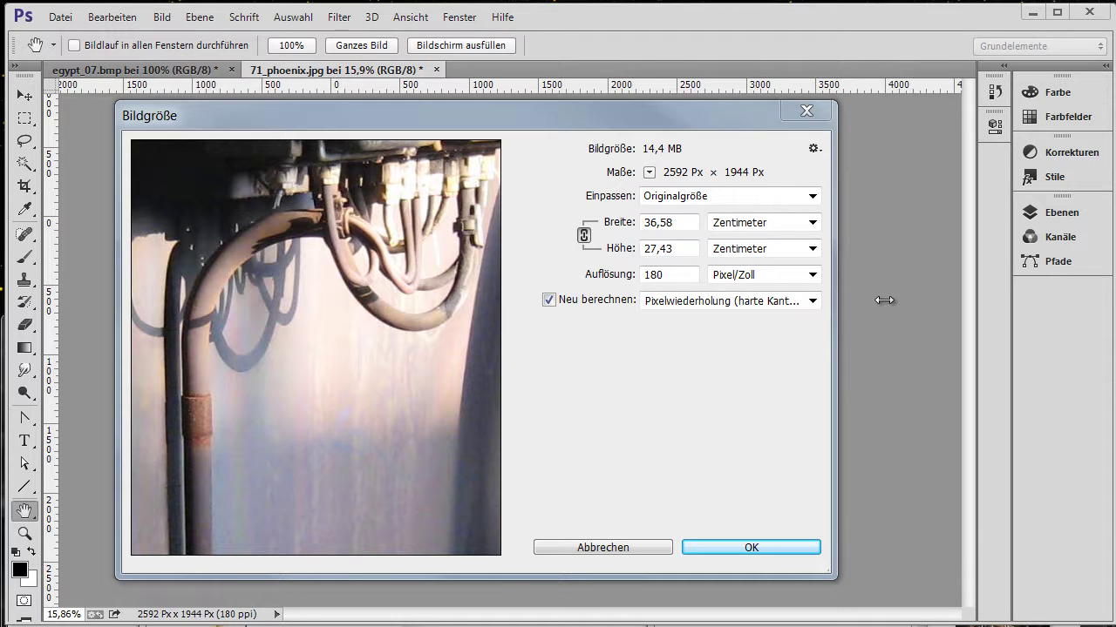
- Turn off Neu berechnen and set the width to 40 Zentimeter
left_click(549, 301)
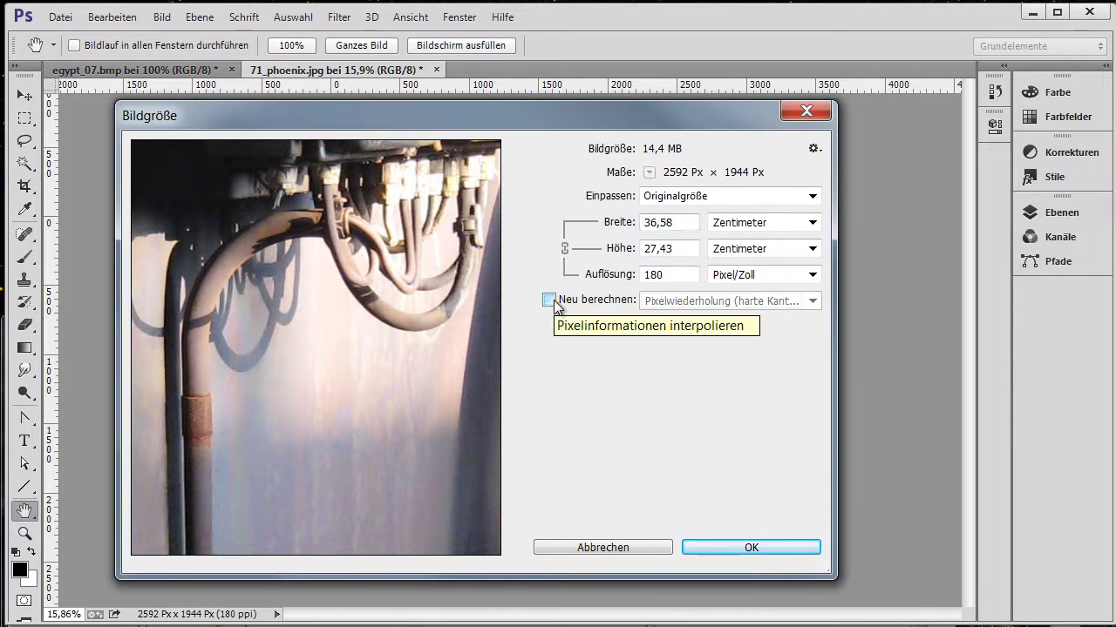
left_click(760, 231)
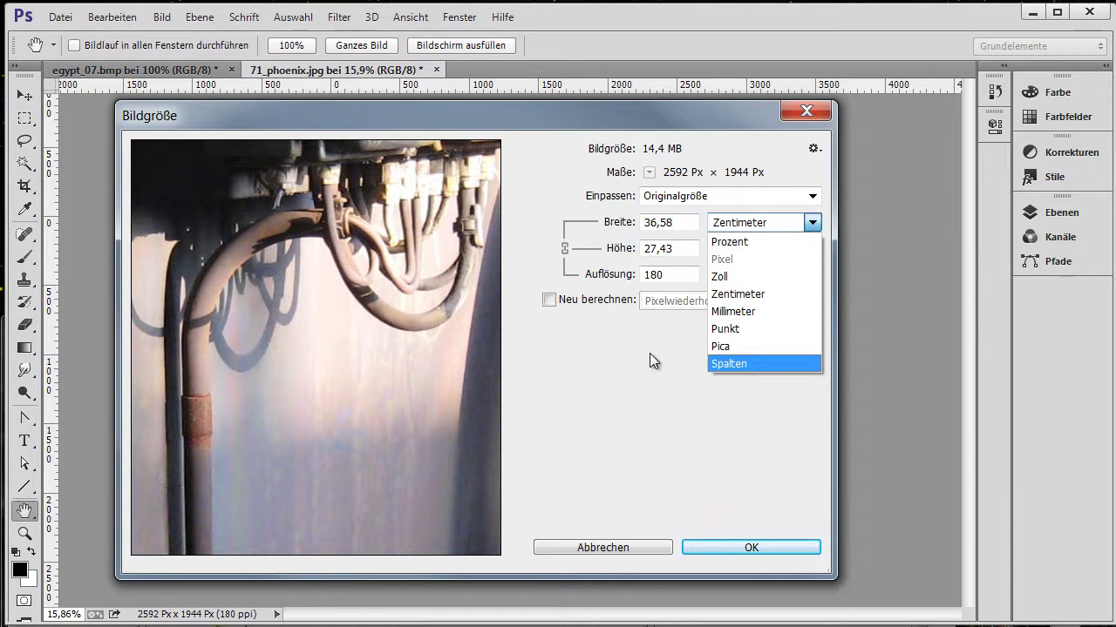
left_click(658, 328)
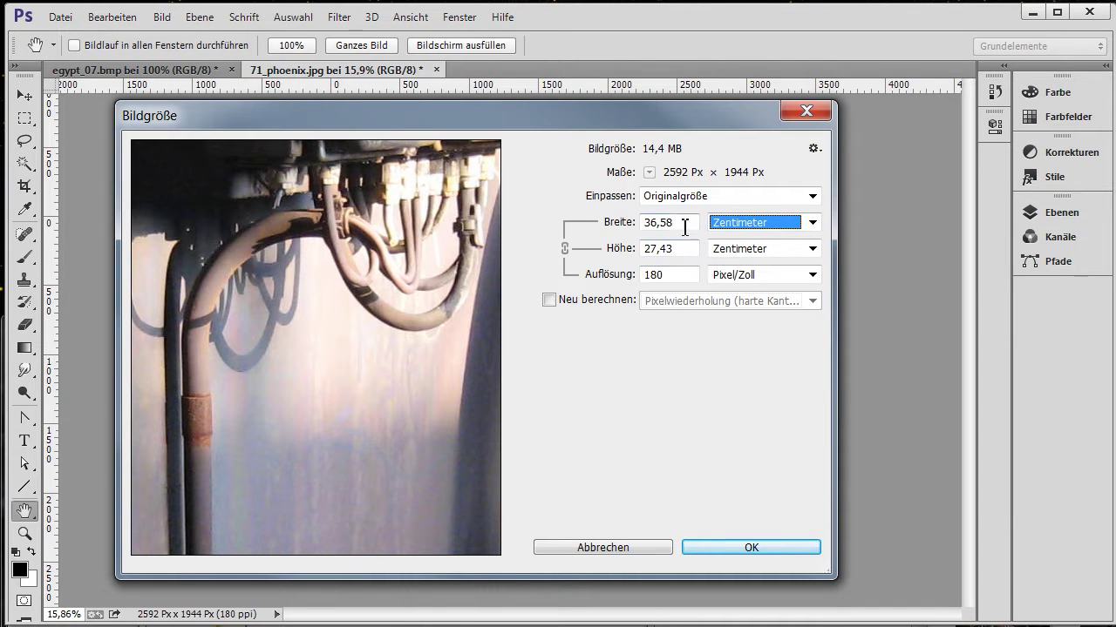
left_click_drag(685, 224, 624, 223)
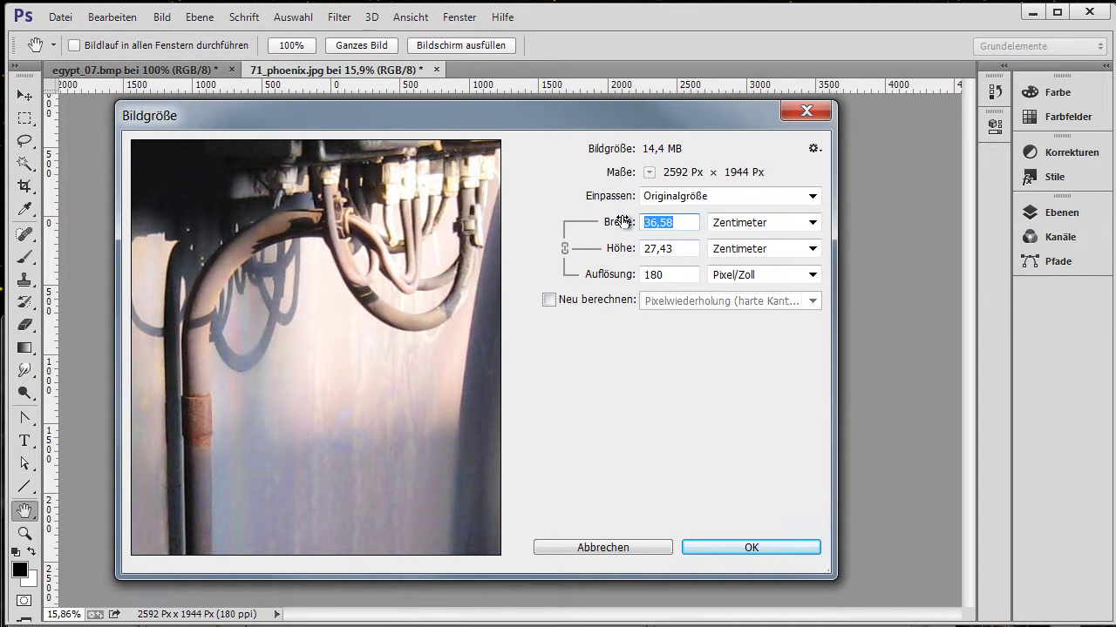
type("40")
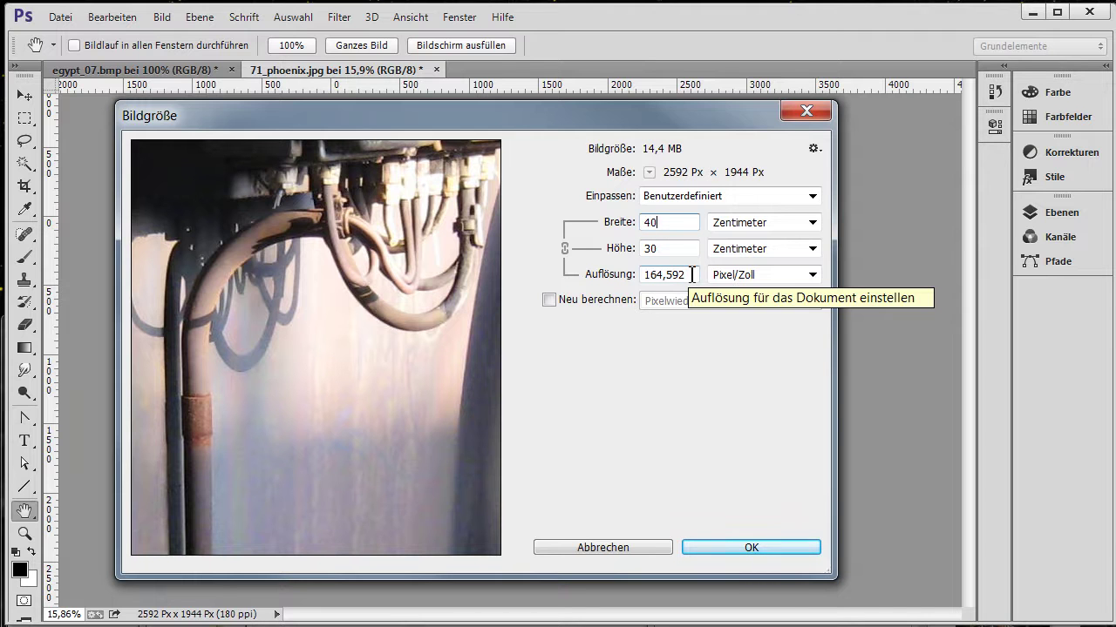
- Set the resolution to 300 Pixel/Zoll, giving a 21.95 × 16.46 cm print size
left_click_drag(691, 275, 601, 275)
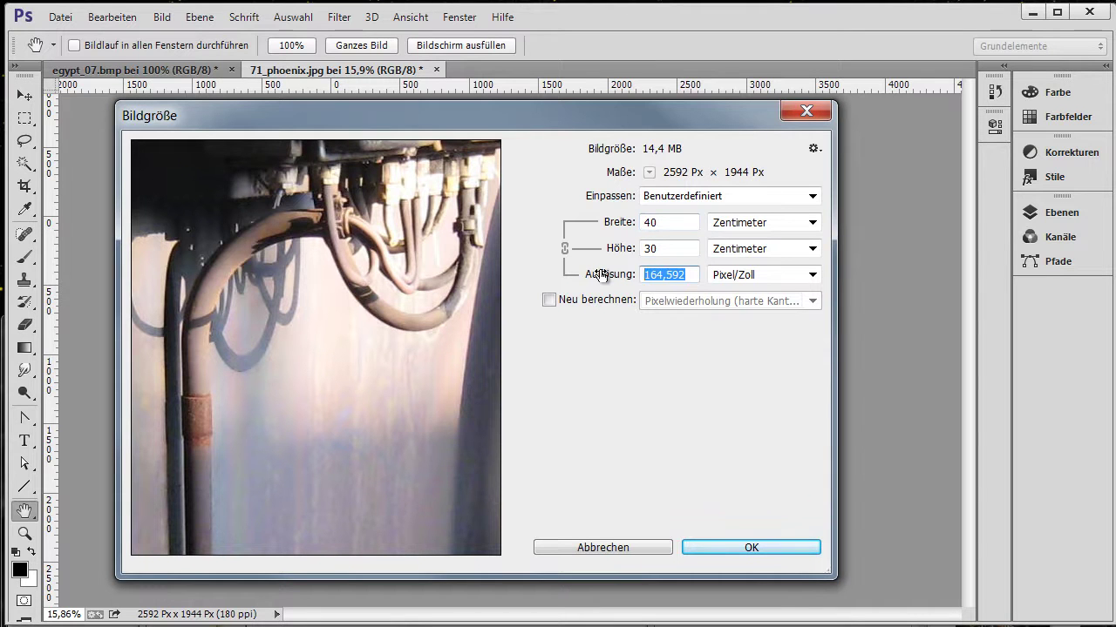
type("30")
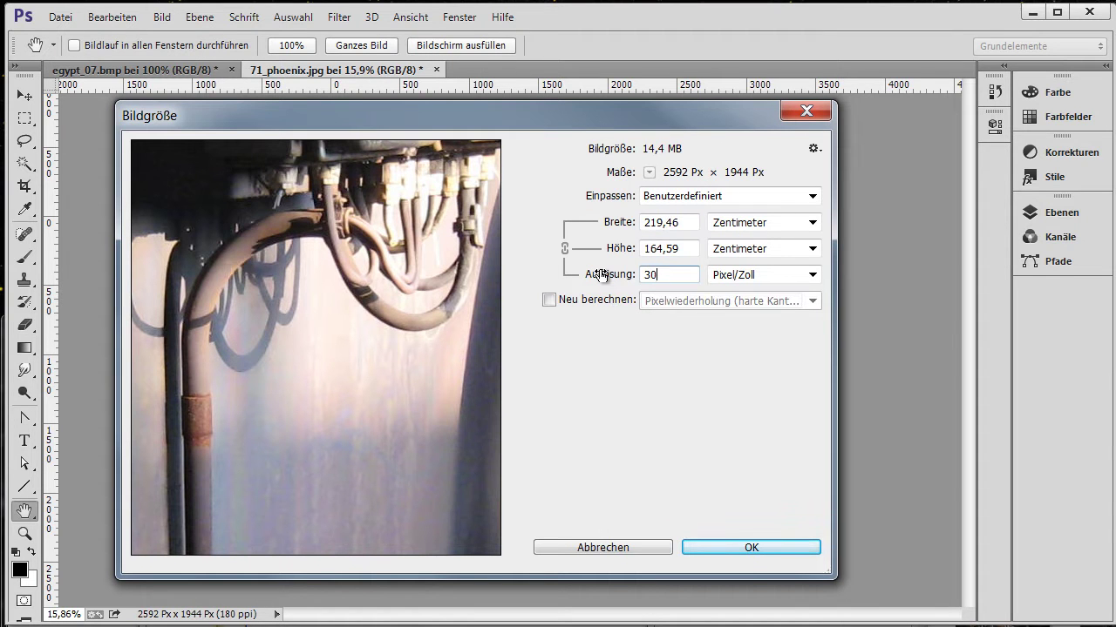
type("0")
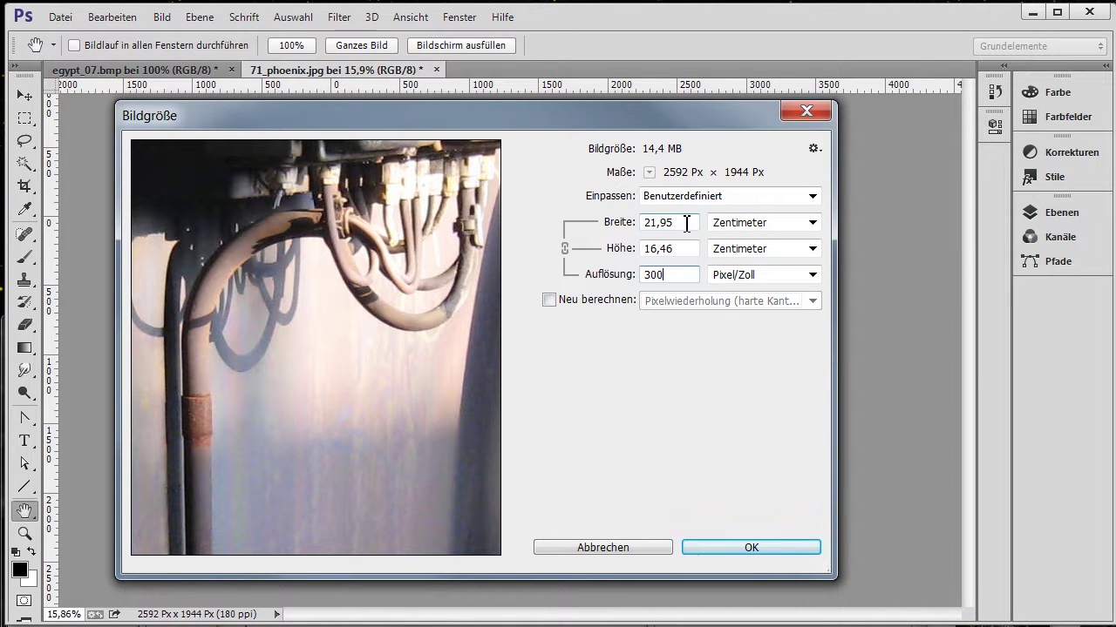
left_click(398, 340)
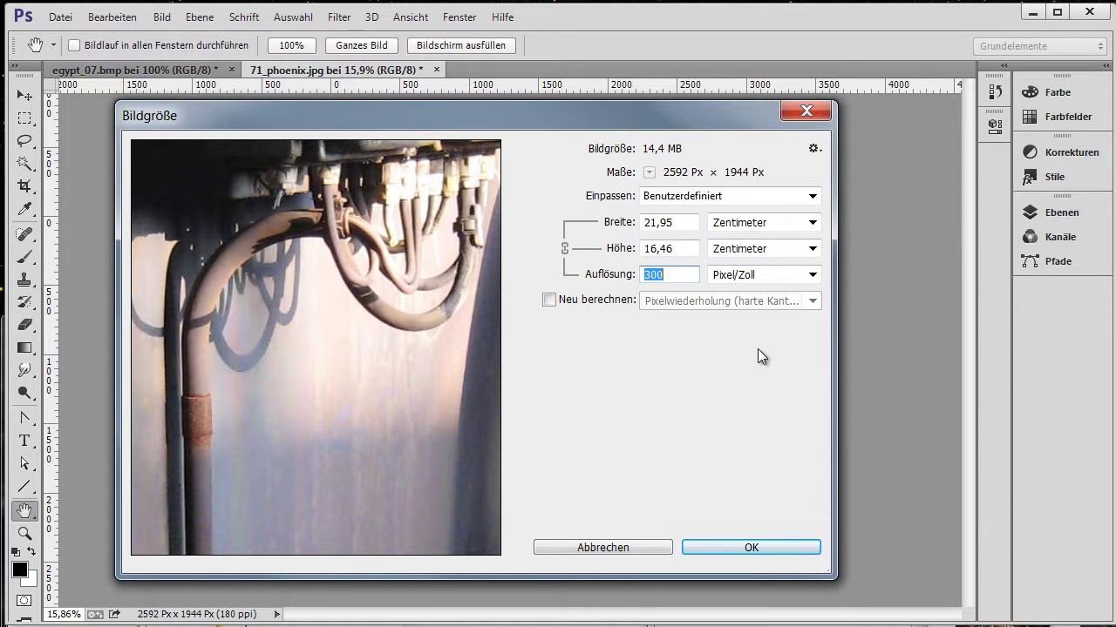
- Re-enable Neu berechnen, review the interpolation methods, and keep Pixelwiederholung
left_click(549, 301)
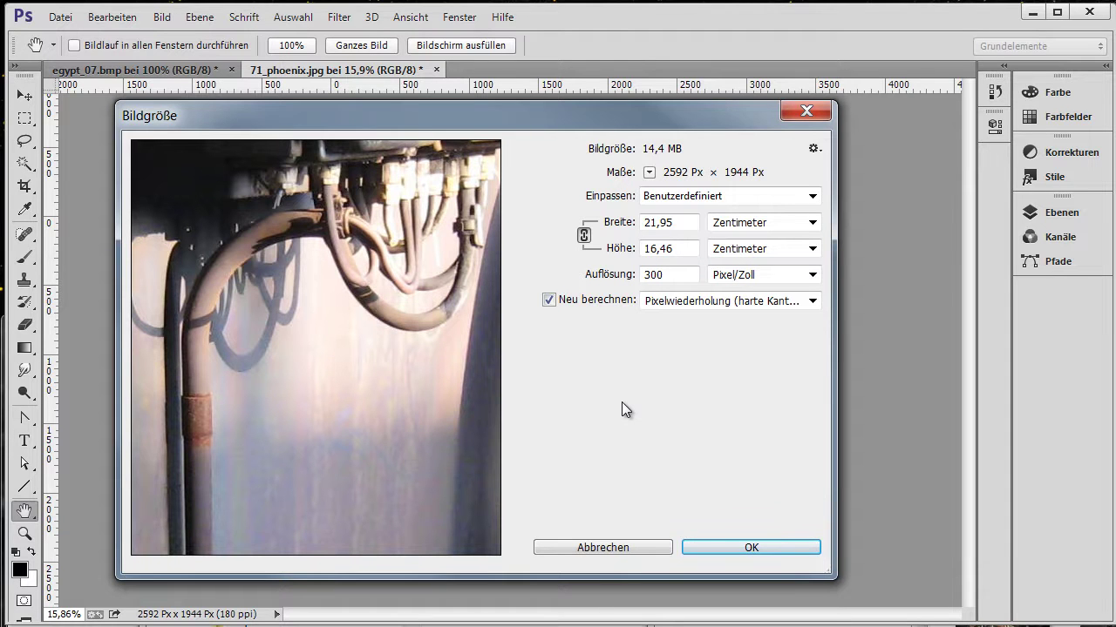
left_click(813, 300)
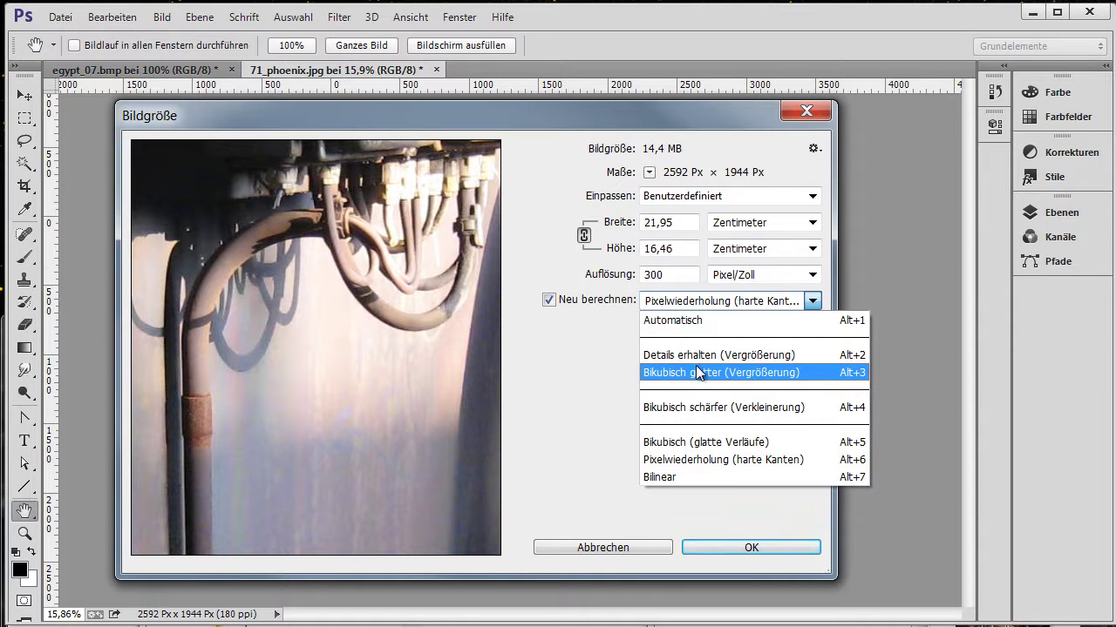
left_click(570, 348)
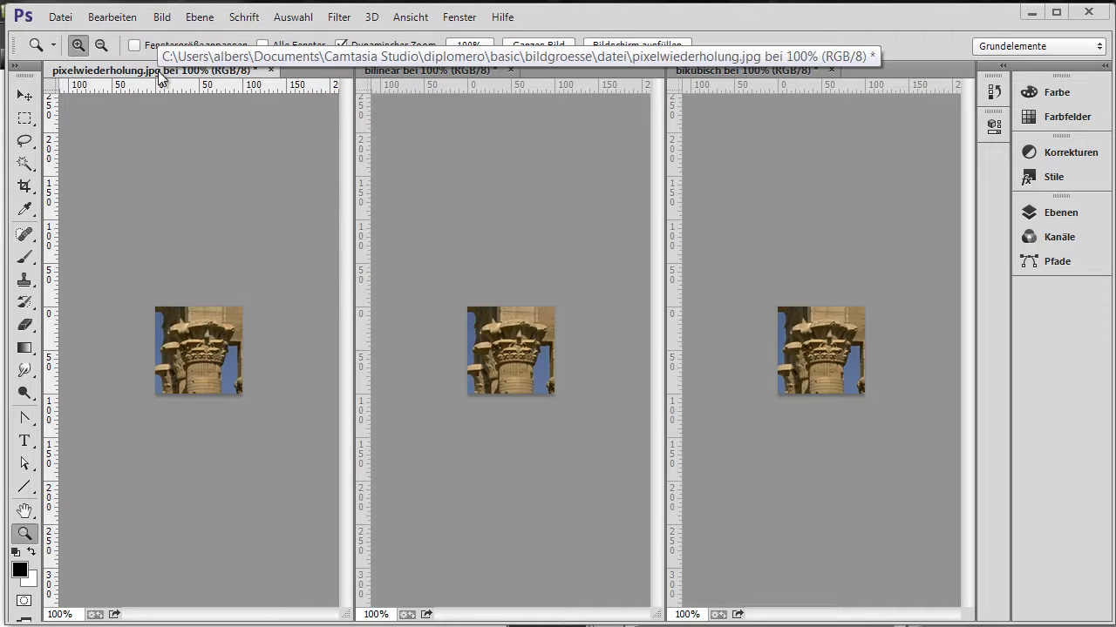
- In the column image's Bildgröße, choose Pixelwiederholung (hard edges) resampling
left_click(163, 16)
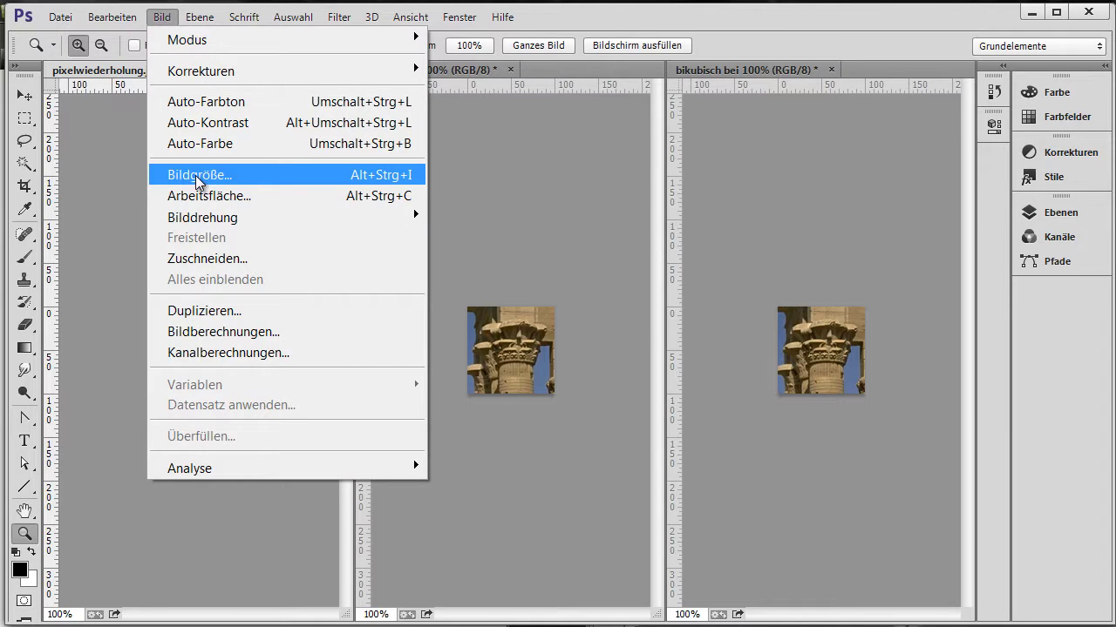
left_click(197, 179)
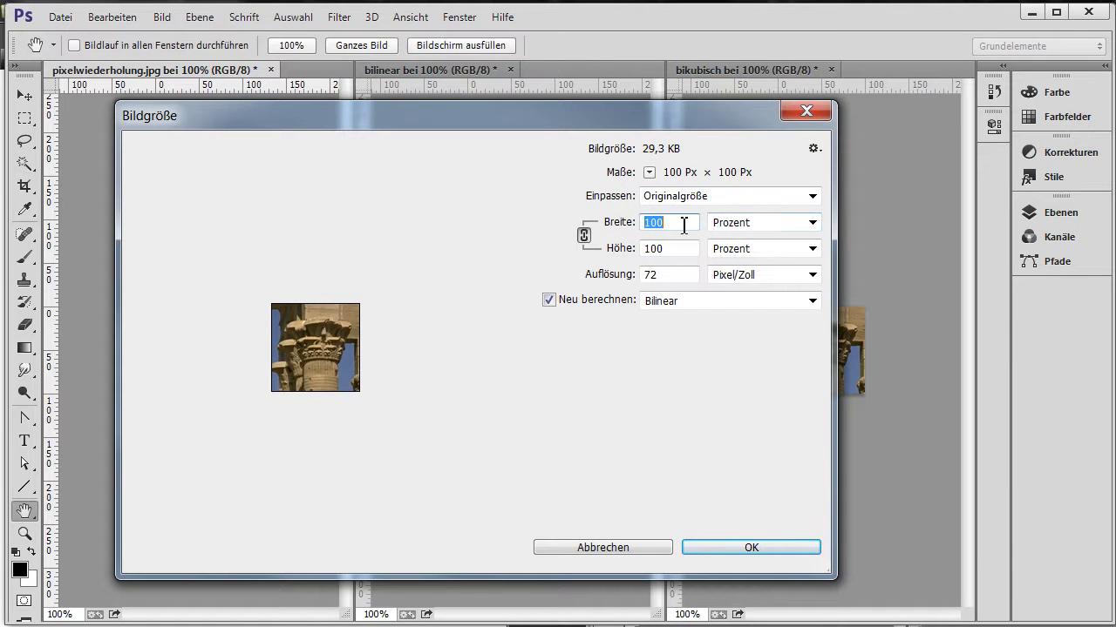
type("20")
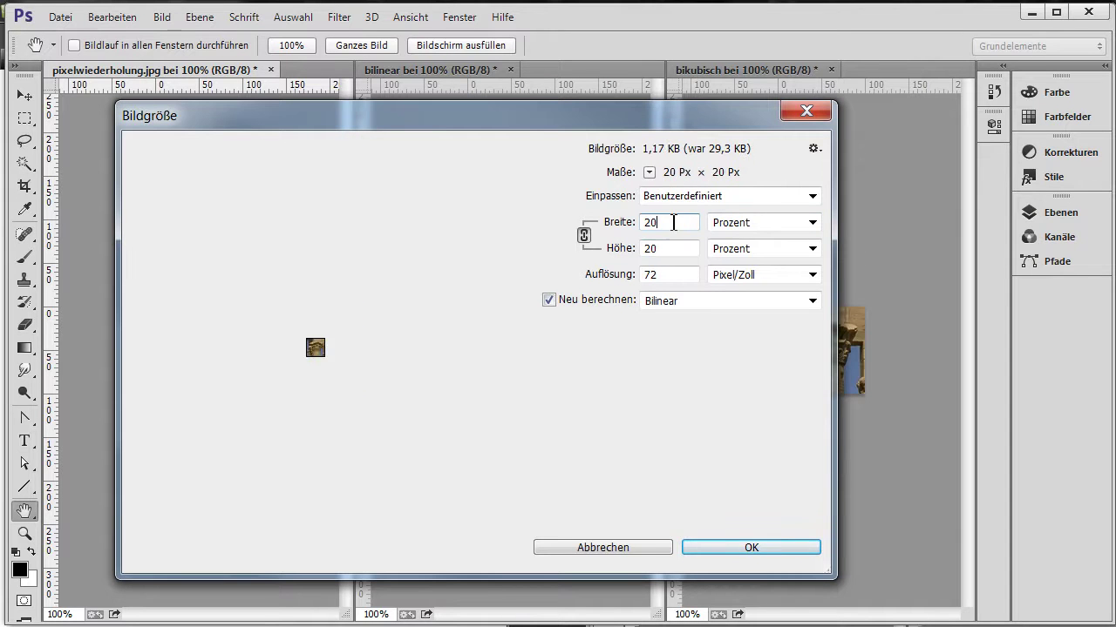
type("0")
left_click(702, 301)
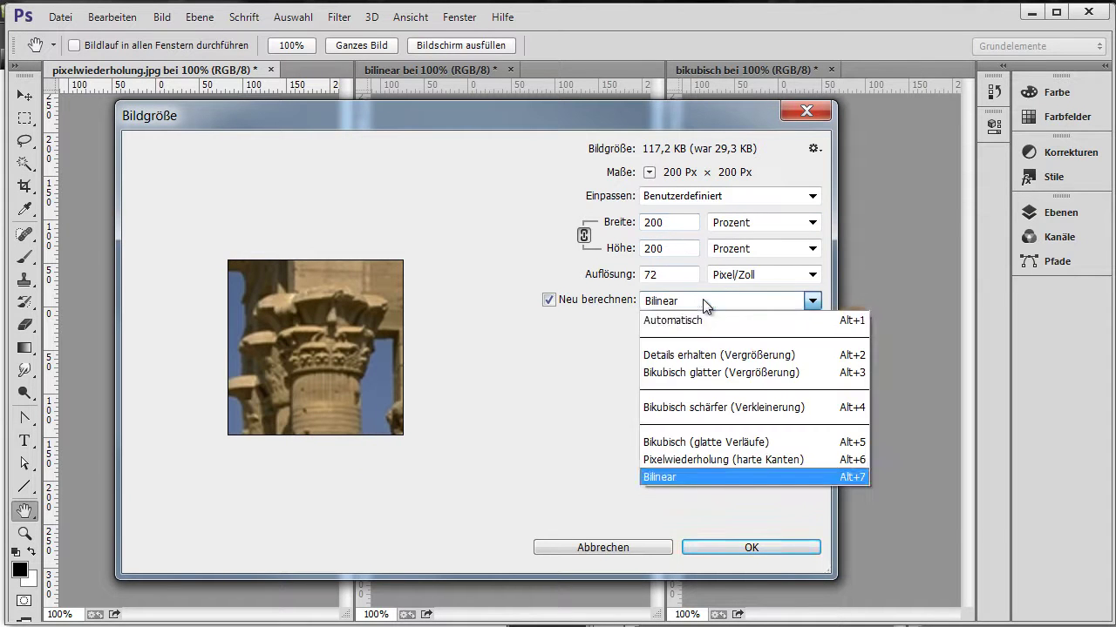
left_click(677, 463)
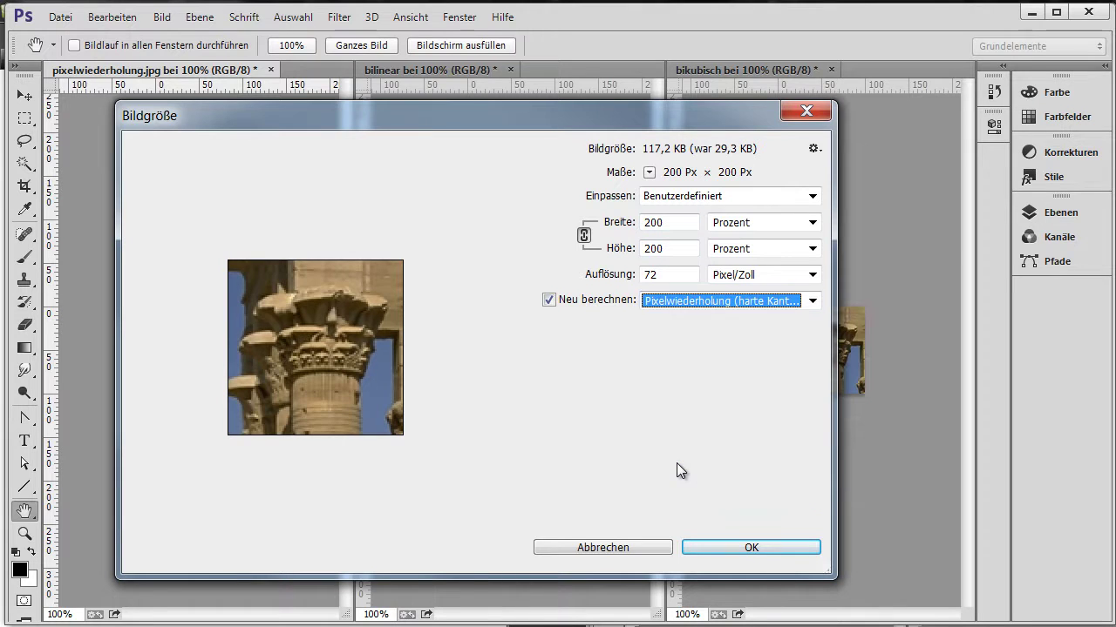
- Keep width and height linked, set width to 200 percent, and apply the resize
left_click(584, 235)
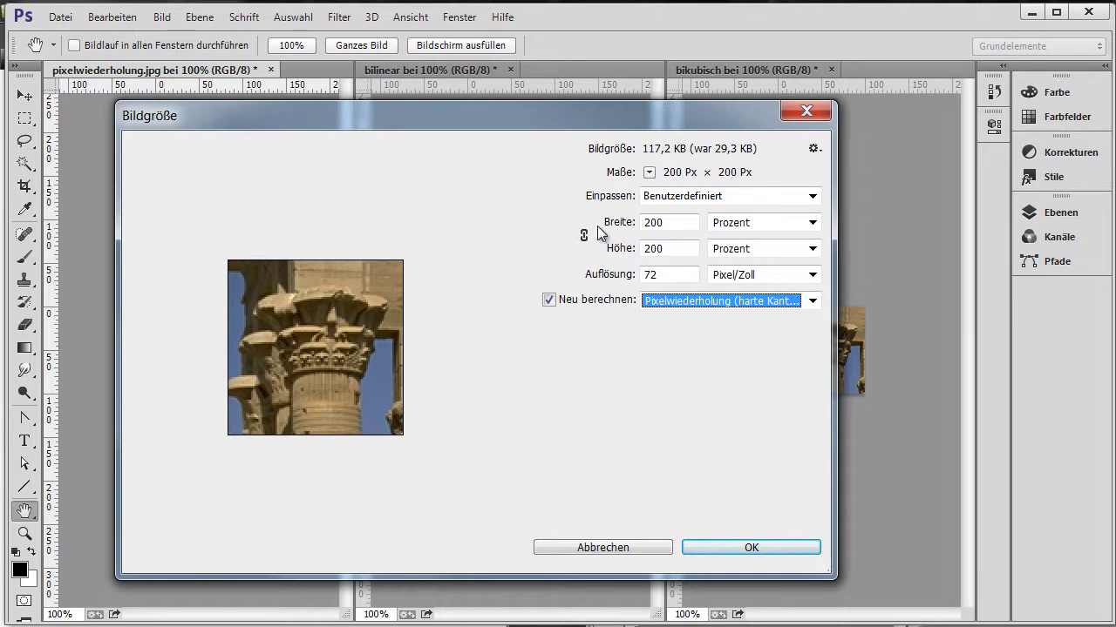
left_click(655, 249)
left_click(584, 235)
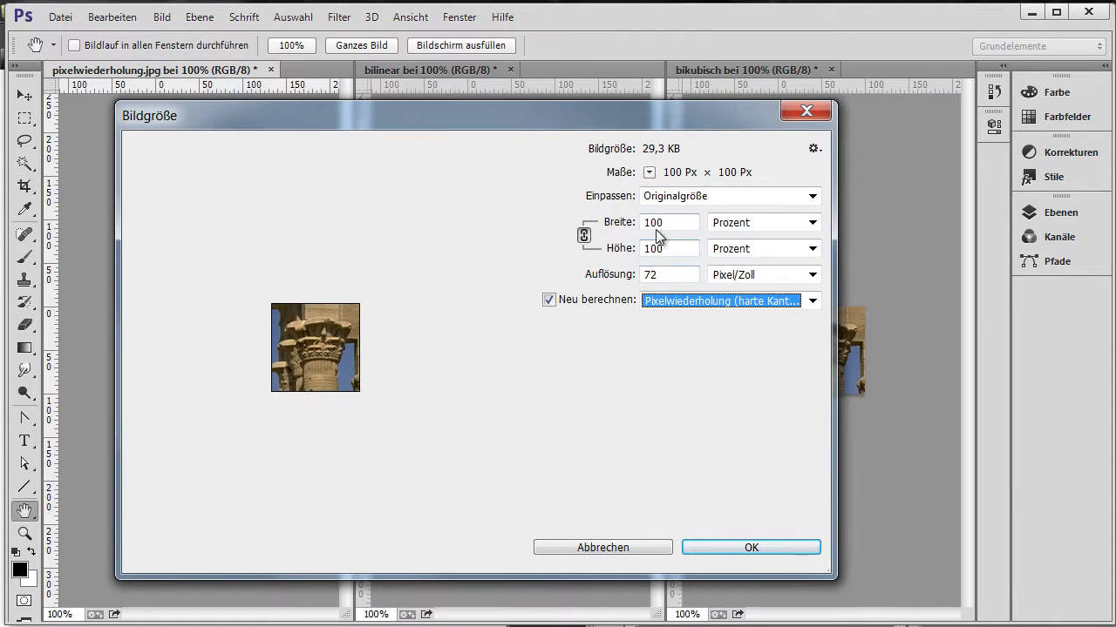
left_click_drag(687, 224, 584, 218)
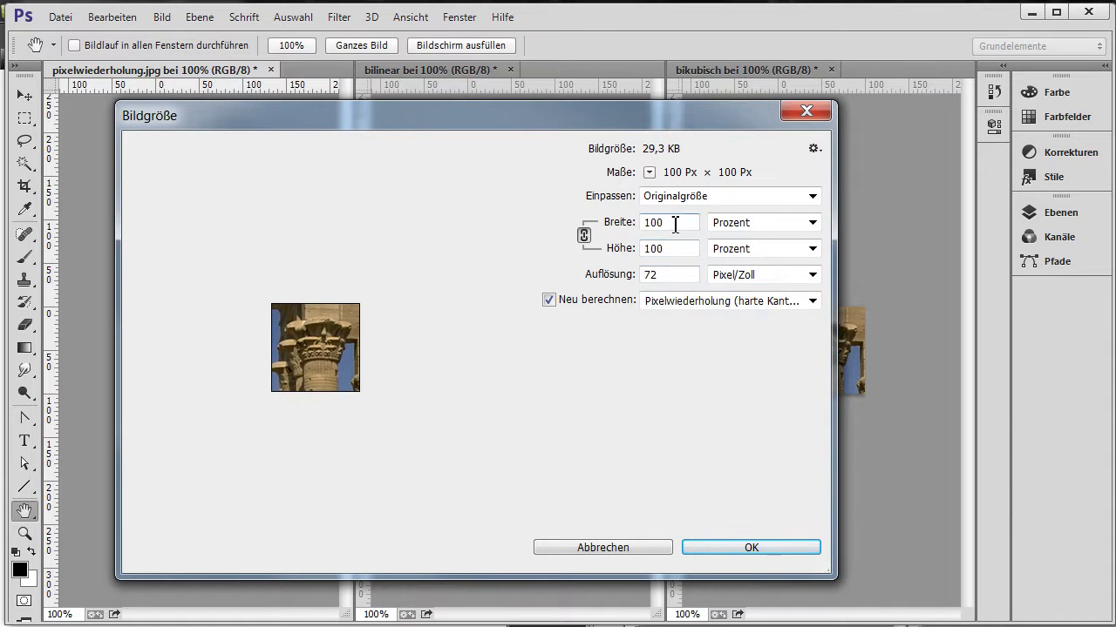
type("200")
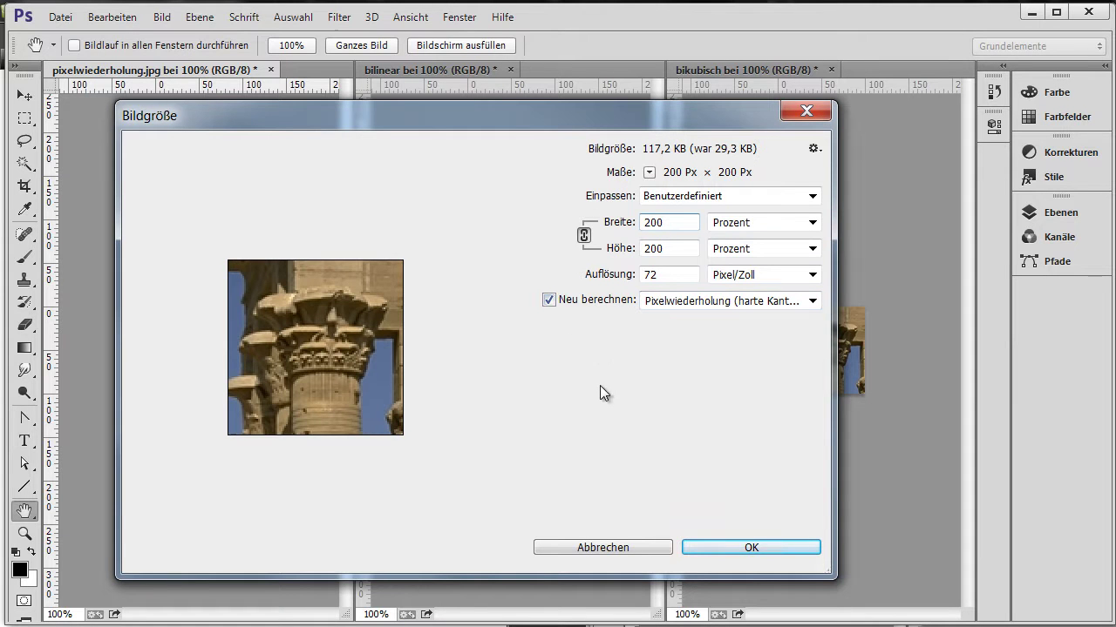
left_click(763, 548)
key("z")
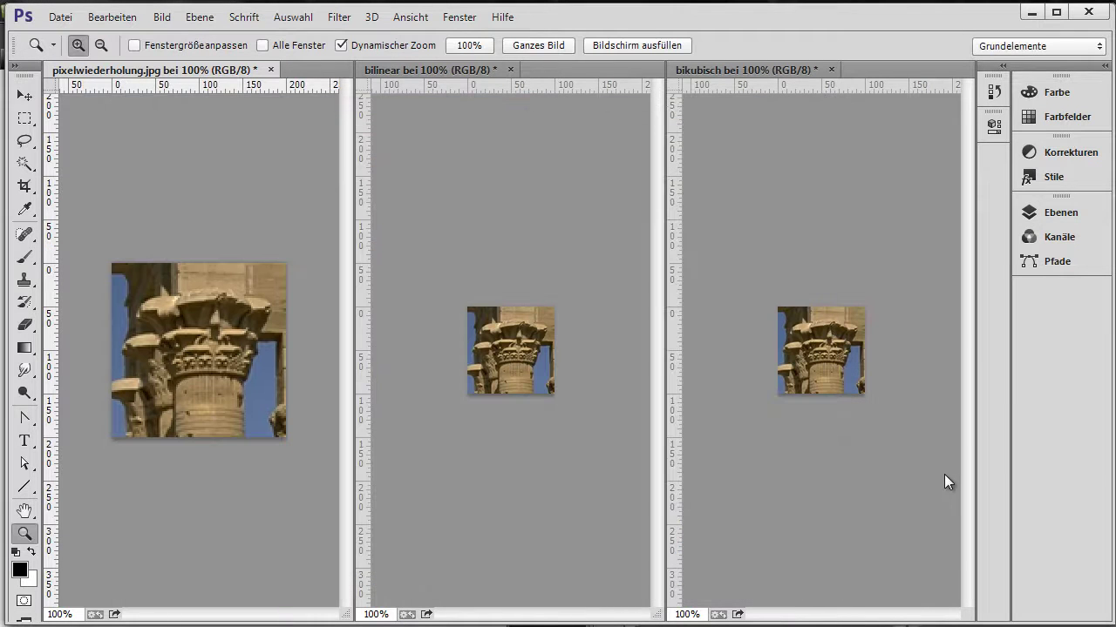
- Resize the bilinear image to 200 percent using Bilinear resampling
left_click(250, 59)
left_click(162, 17)
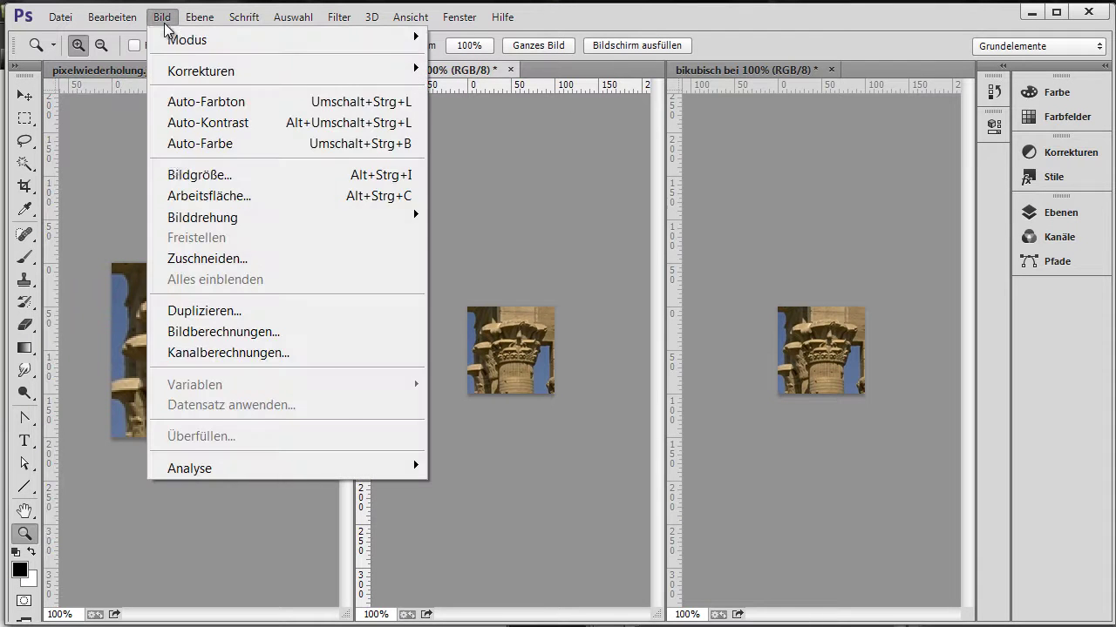
left_click(174, 184)
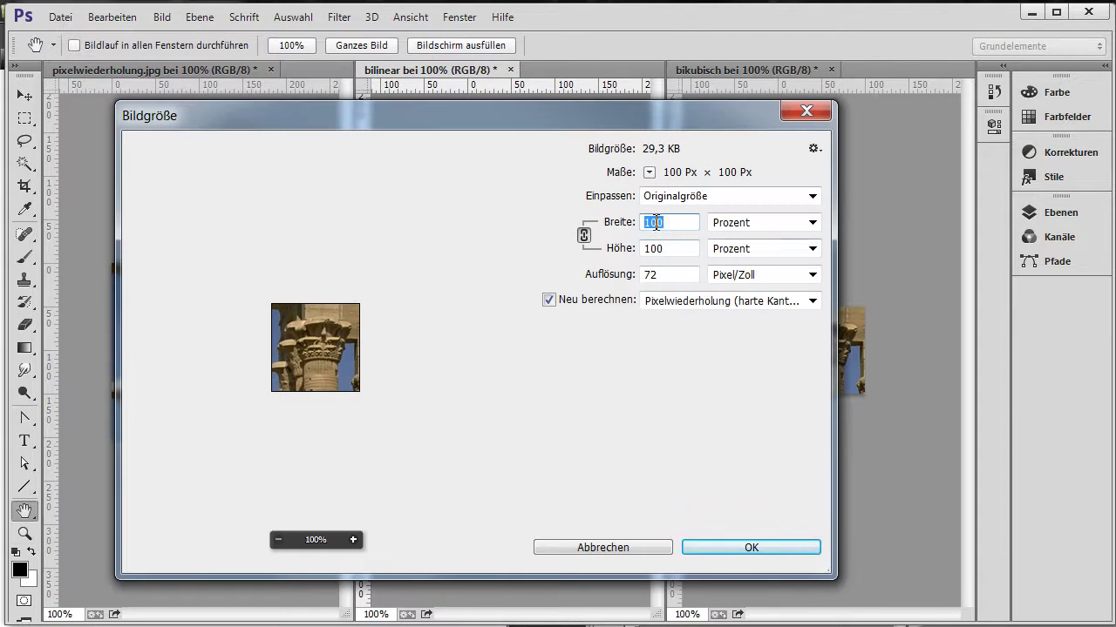
type("200")
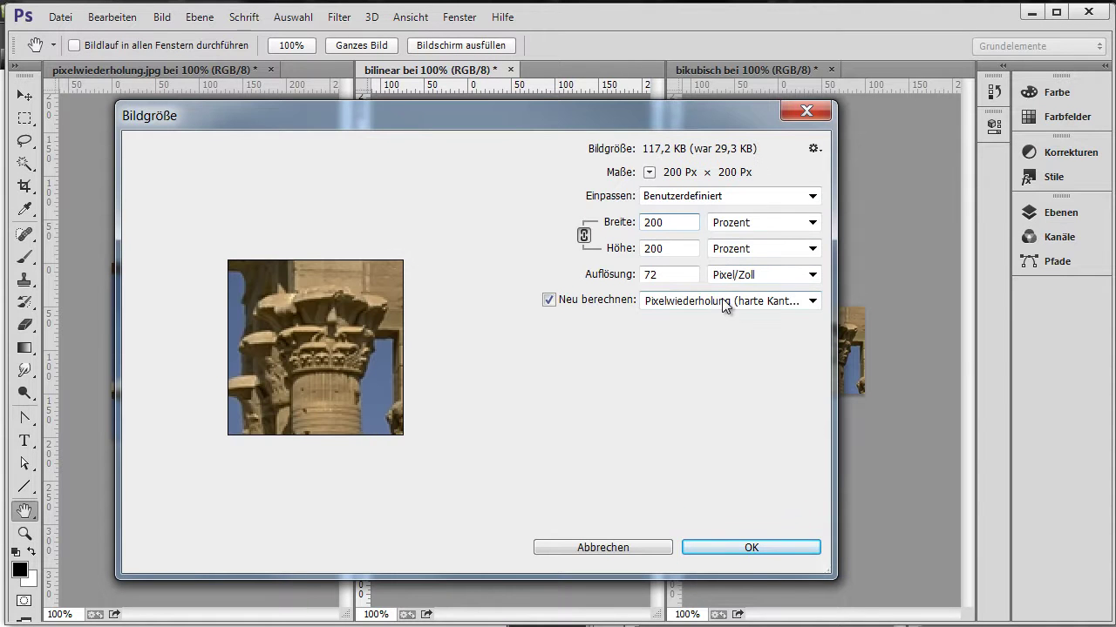
left_click(706, 303)
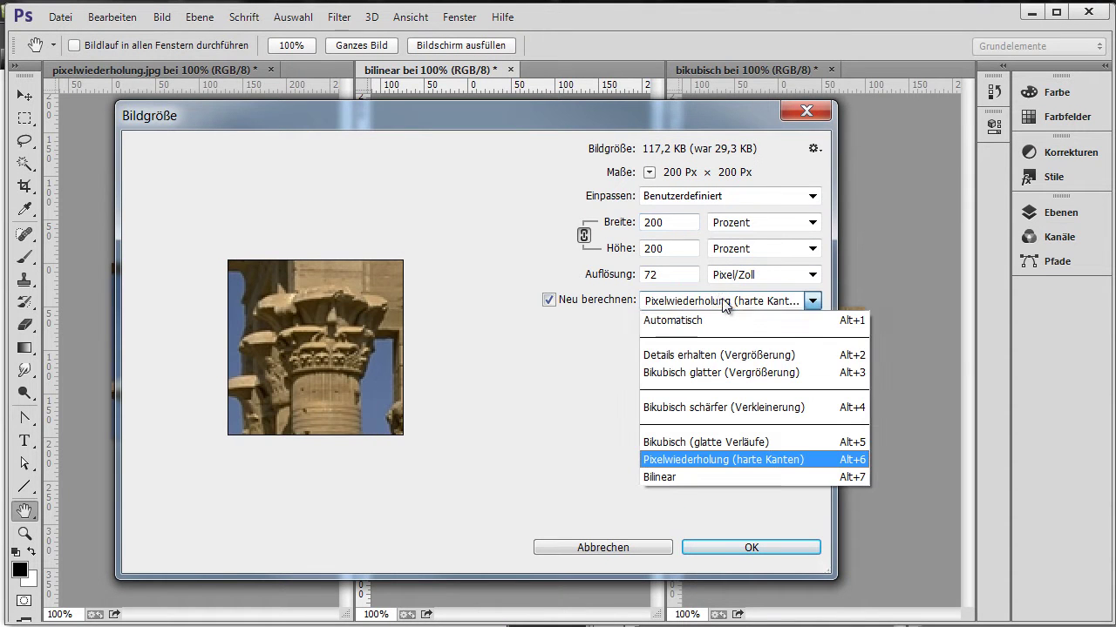
left_click(702, 475)
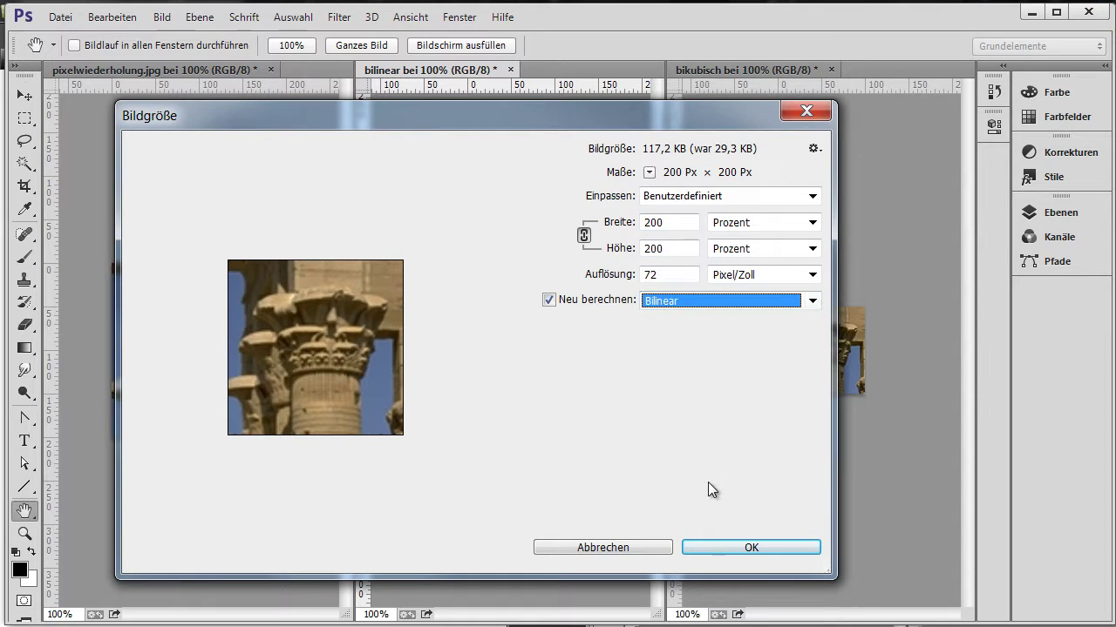
left_click(744, 547)
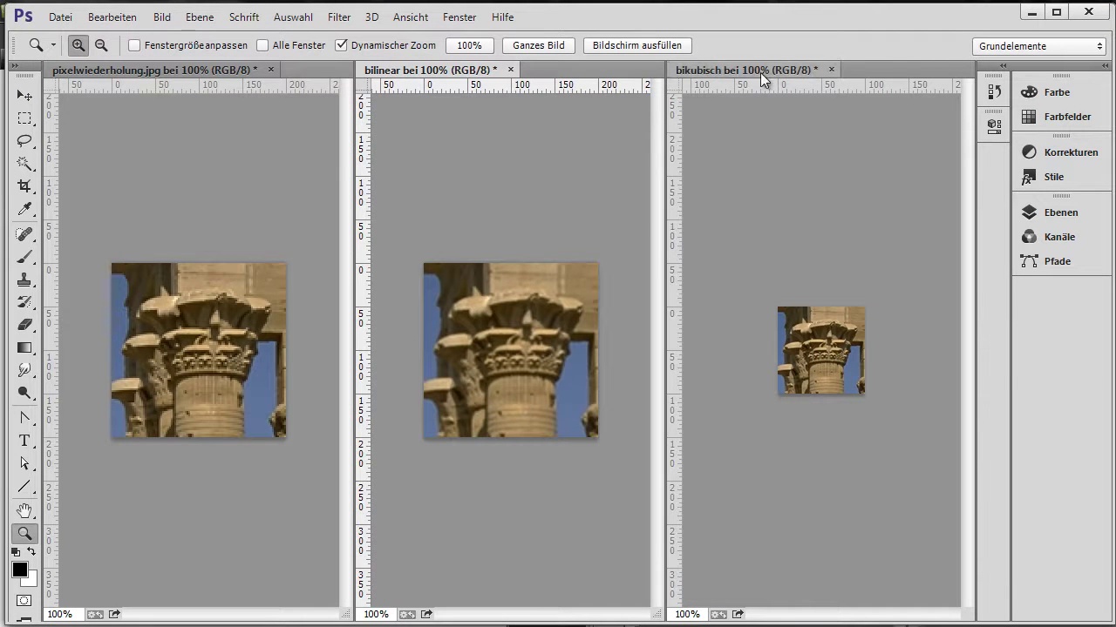
- Resize bikubisch to 200 percent with Details erhalten (Vergrößerung) resampling
left_click(163, 17)
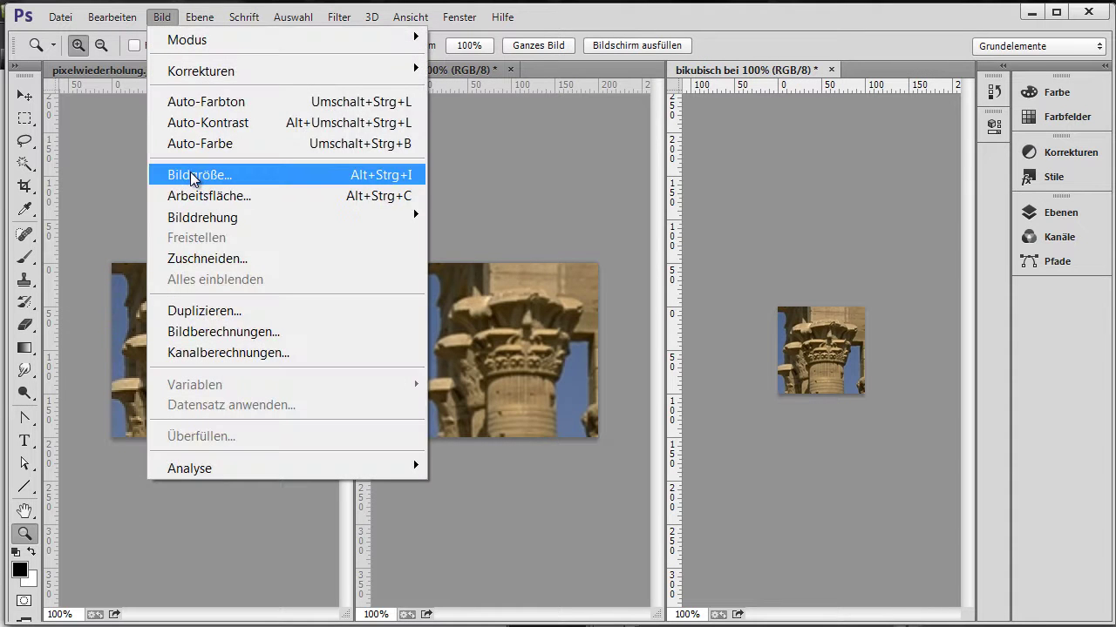
left_click(193, 175)
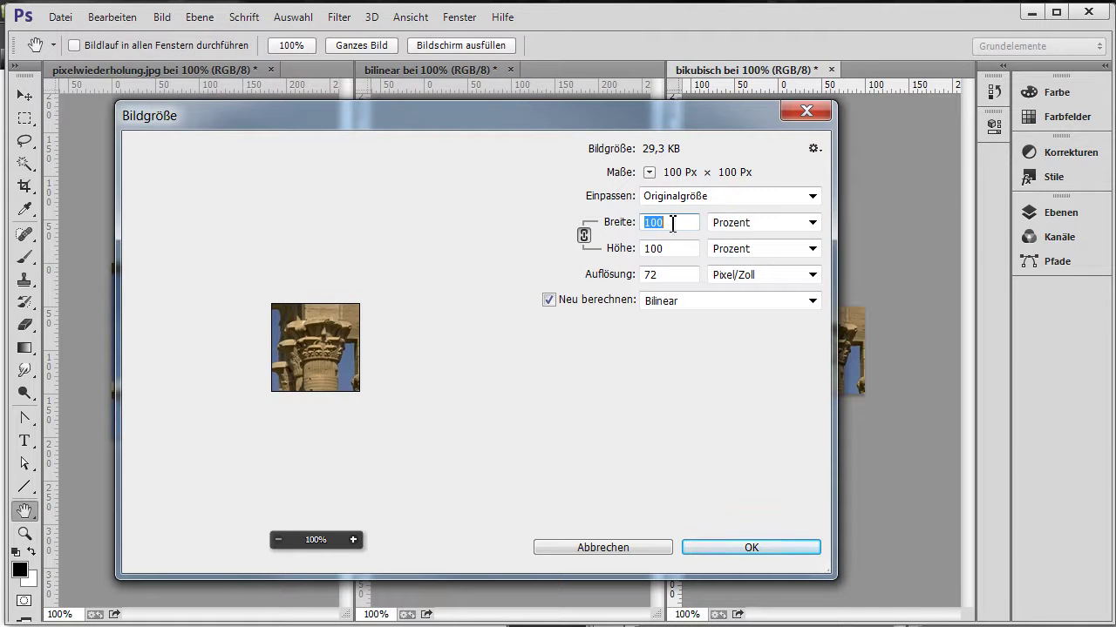
type("200")
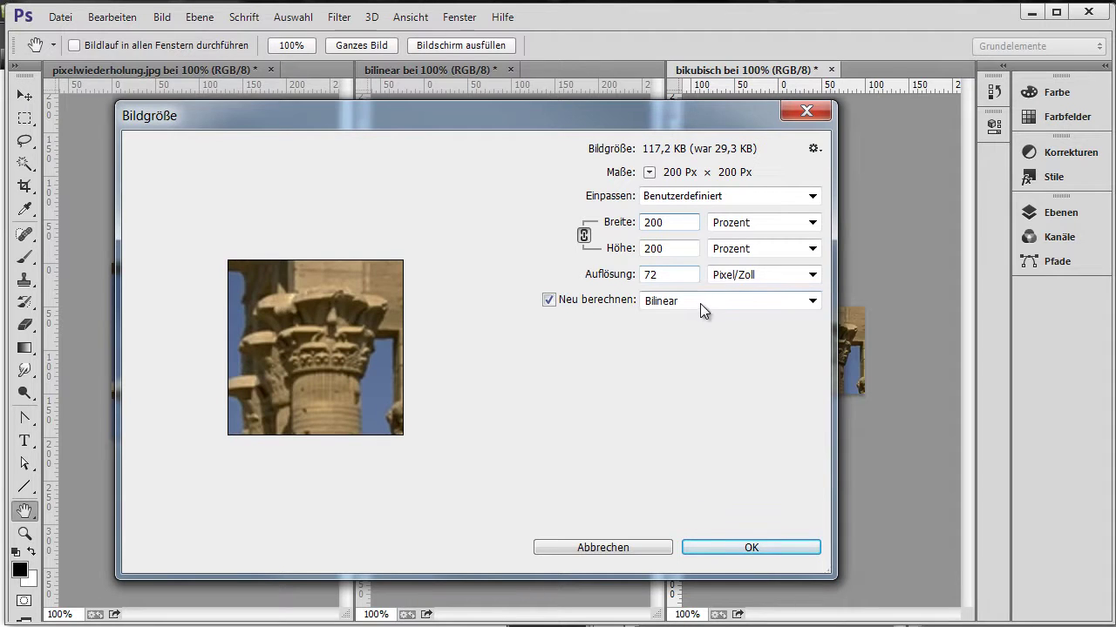
left_click(700, 297)
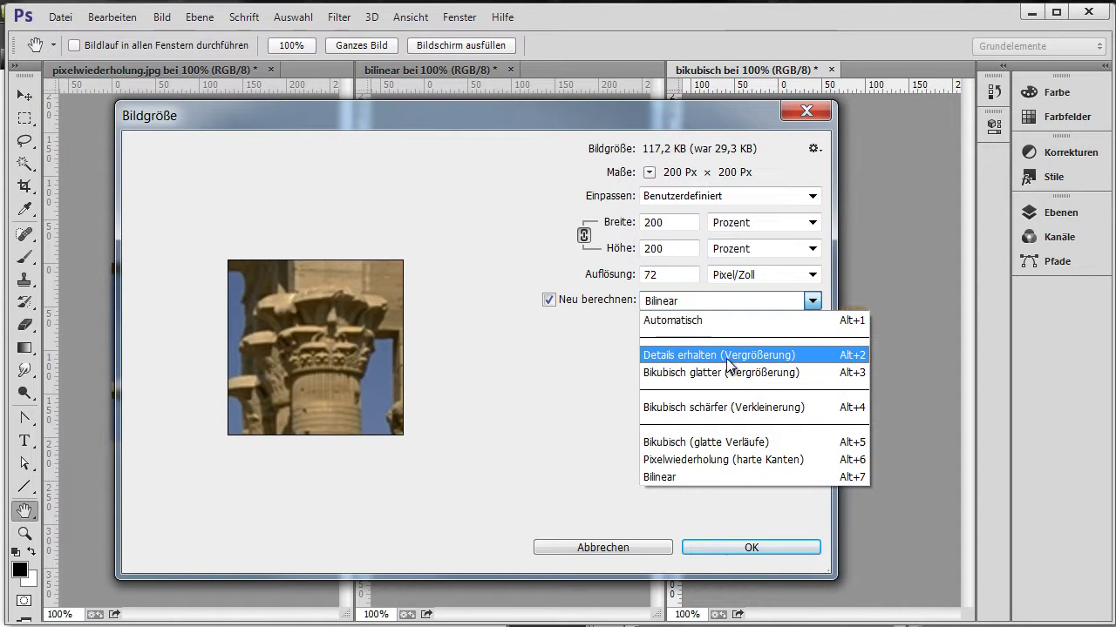
left_click(759, 355)
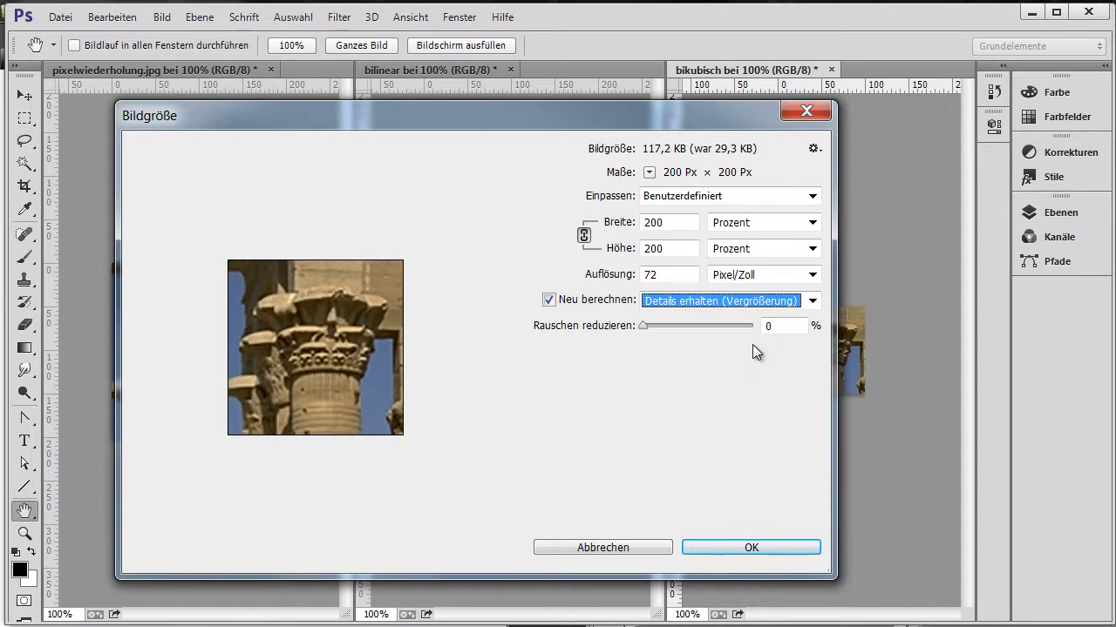
left_click(765, 547)
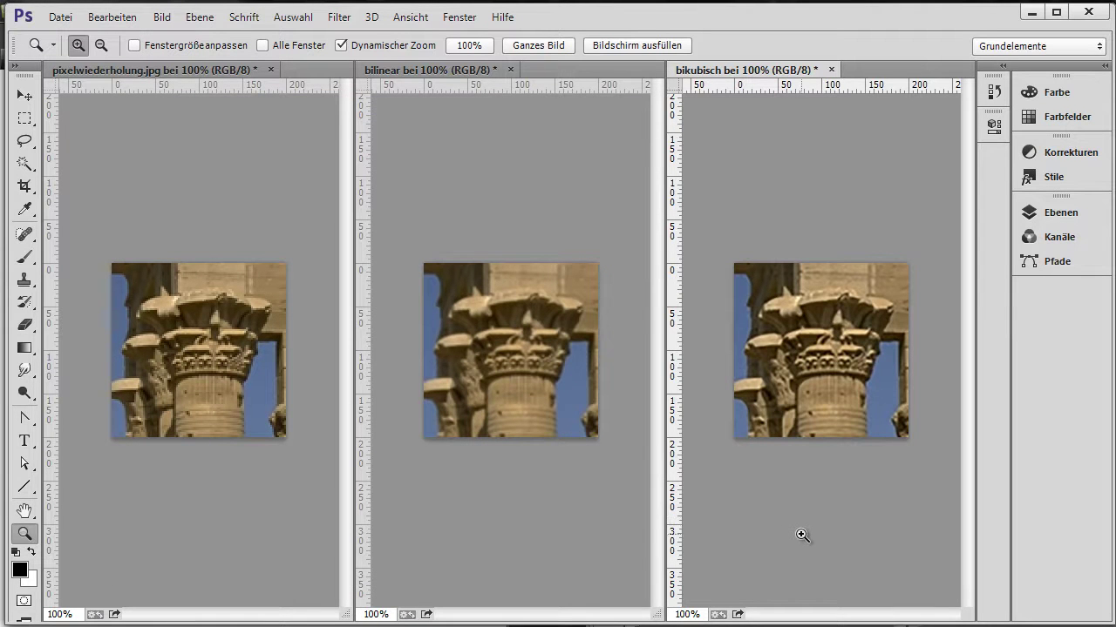
- Zoom pixelwiederholung to 600% and bilinear to 400%, panning bilinear to the capital
left_click(183, 359)
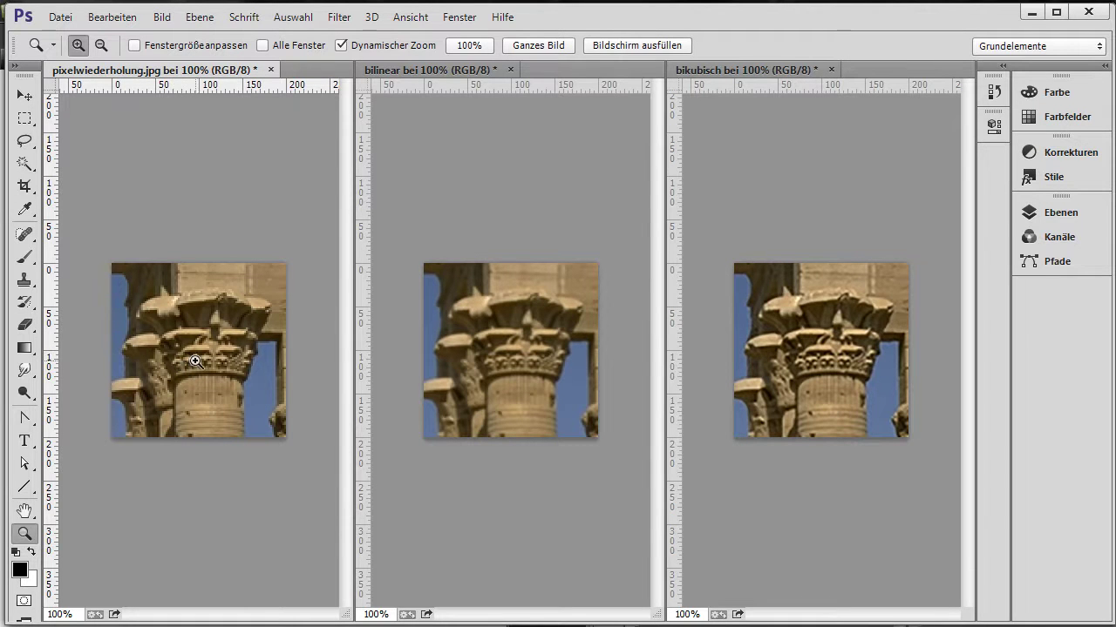
left_click(195, 361)
left_click_drag(195, 360, 191, 354)
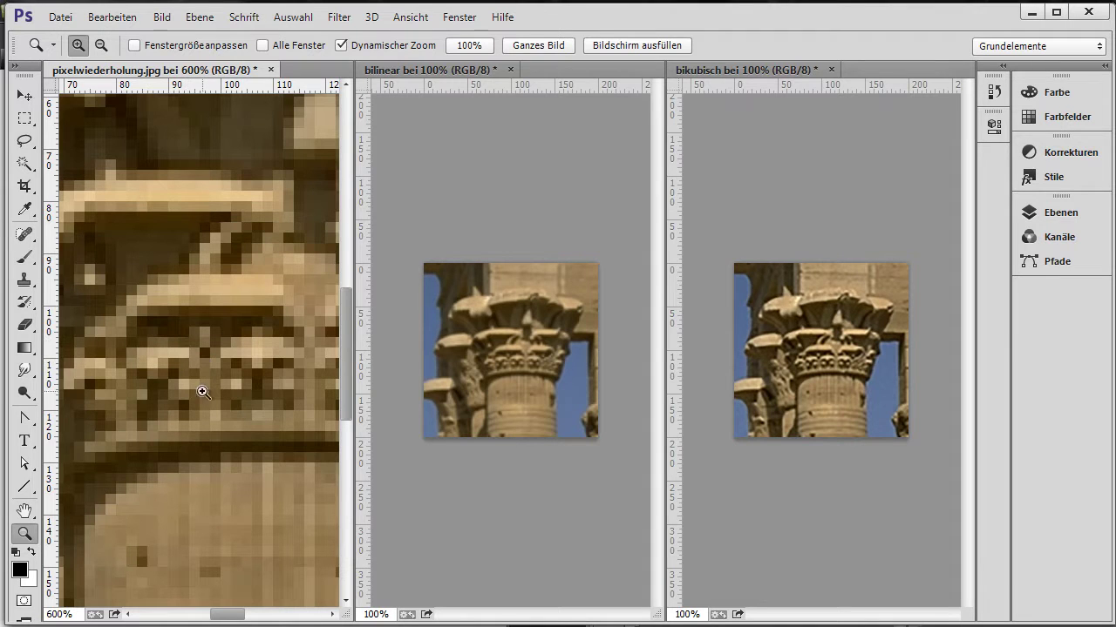
left_click(504, 333)
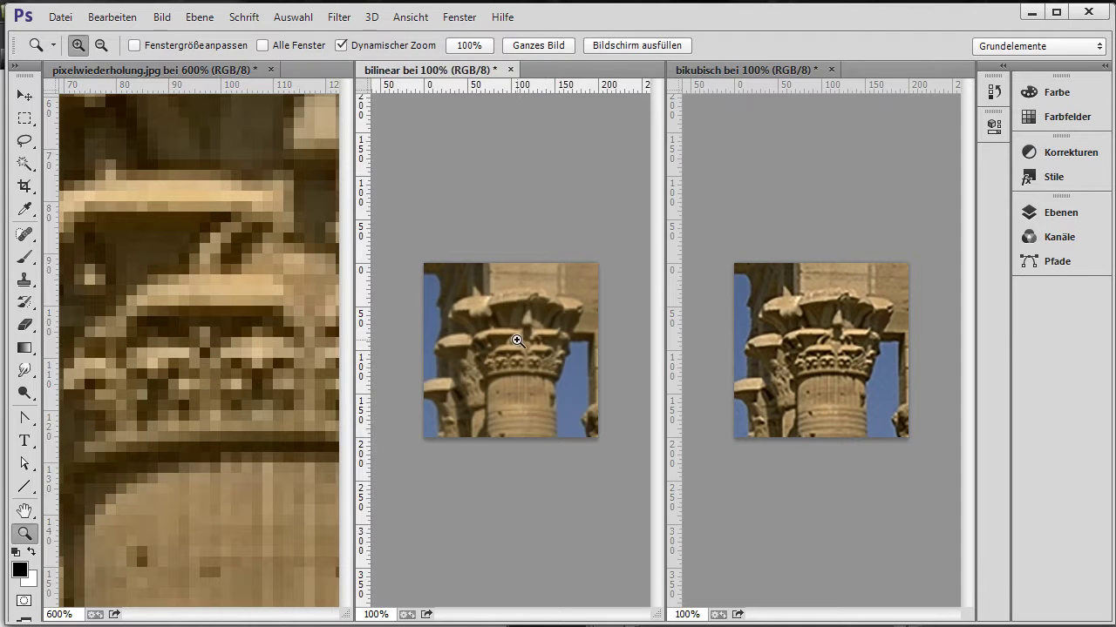
left_click(515, 340)
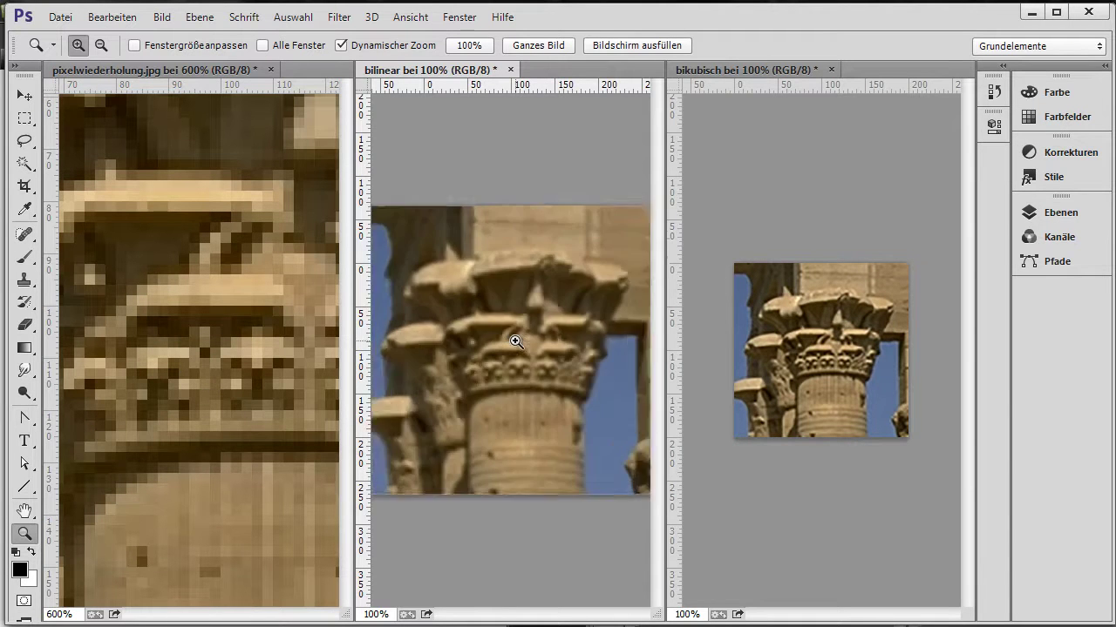
left_click(515, 343)
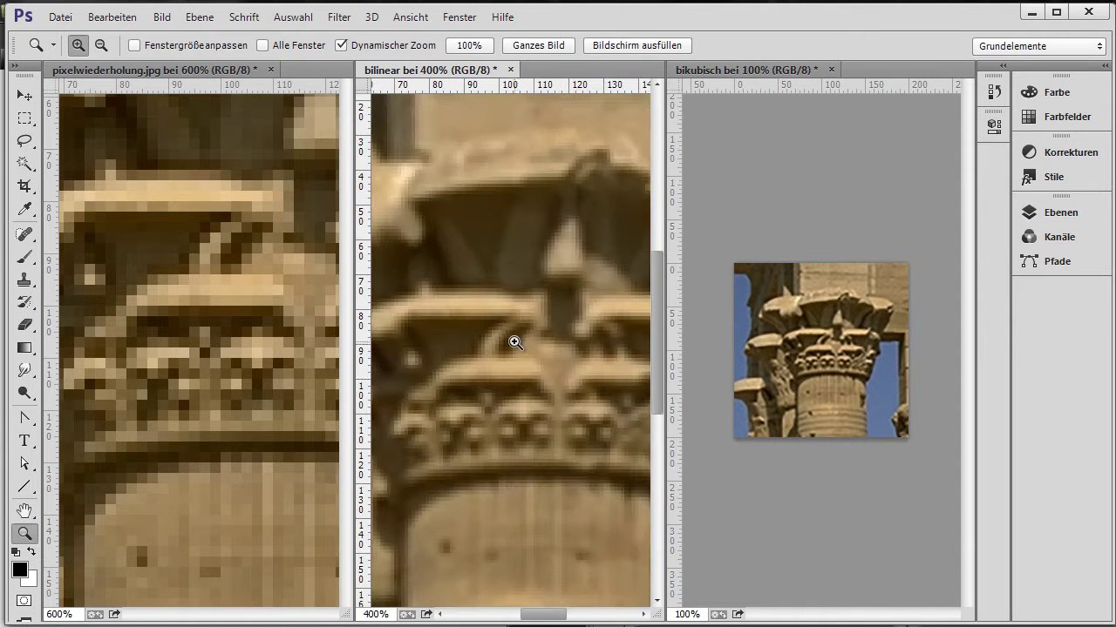
mouse_move(528, 423)
left_mouse_down()
mouse_move(518, 340)
mouse_move(515, 349)
left_mouse_up()
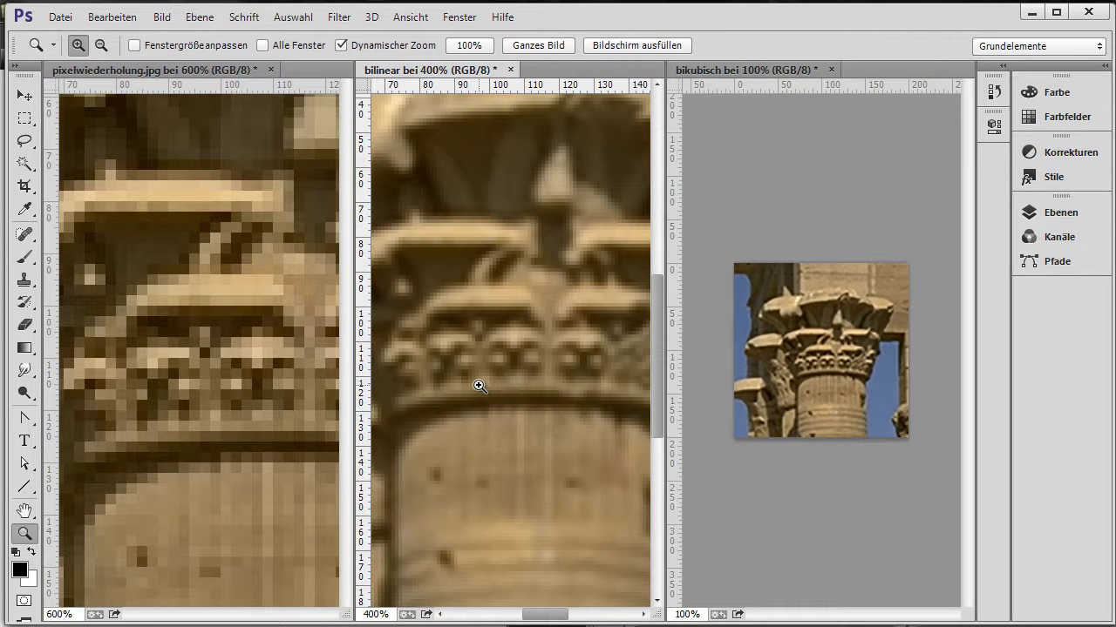
- Zoom bikubisch in to 500%, then zoom bilinear and bikubisch back out
left_click(832, 305)
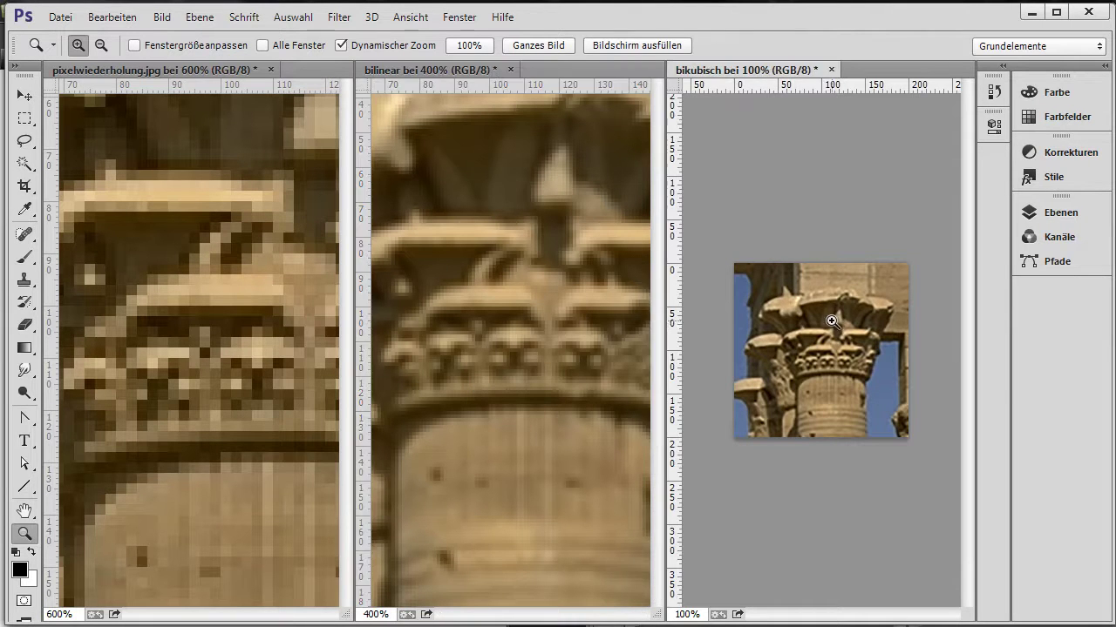
left_click(833, 325)
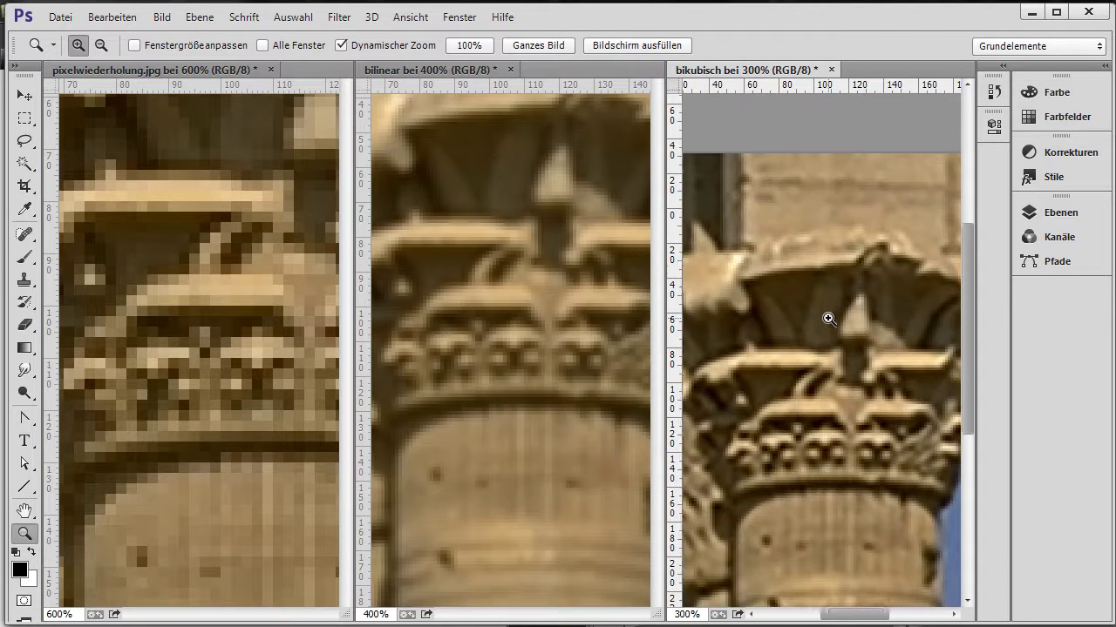
left_click(819, 311)
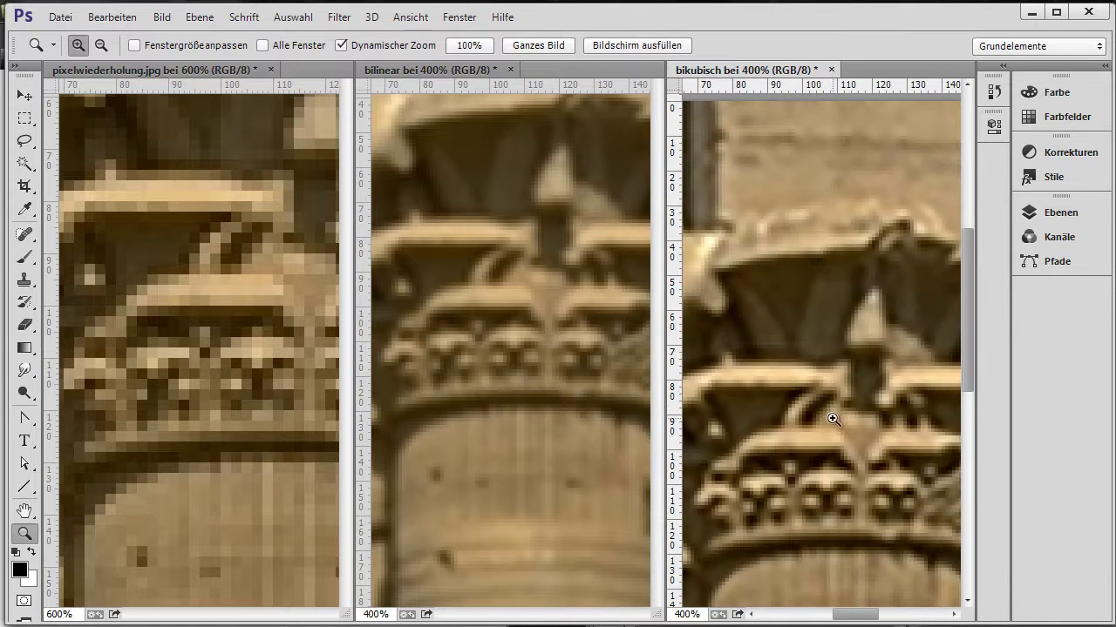
left_click(836, 355)
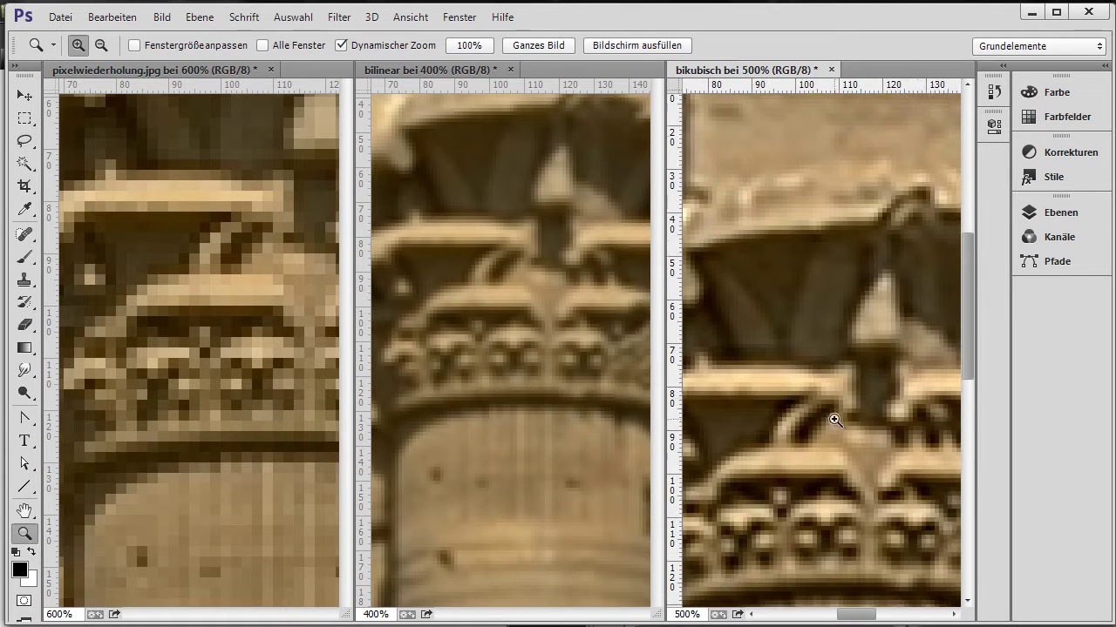
left_click(554, 267)
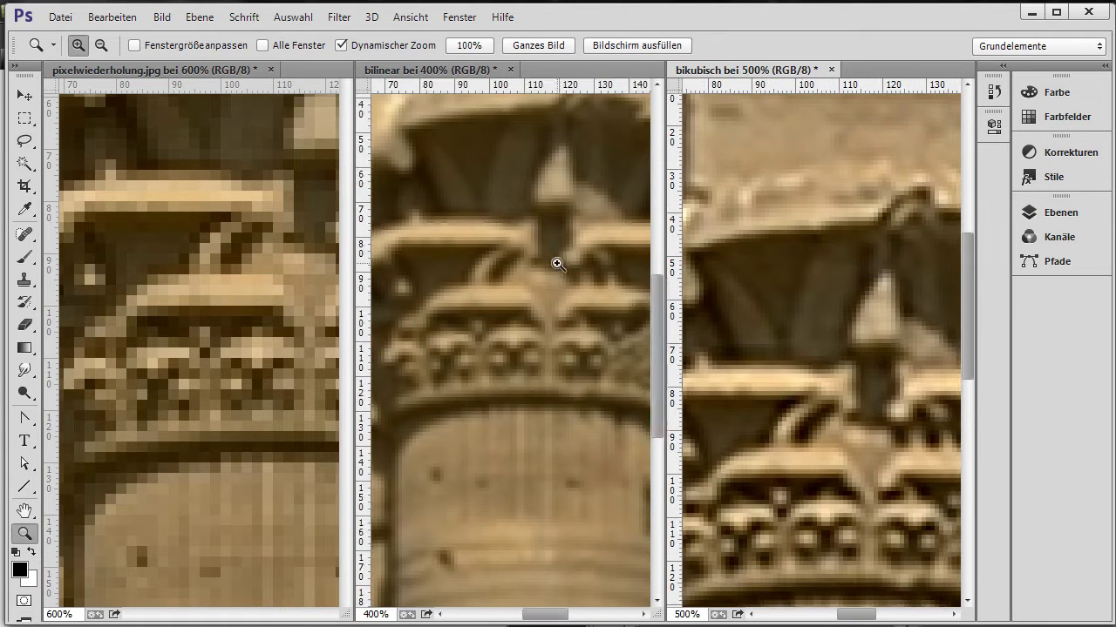
left_click_drag(858, 323, 863, 337)
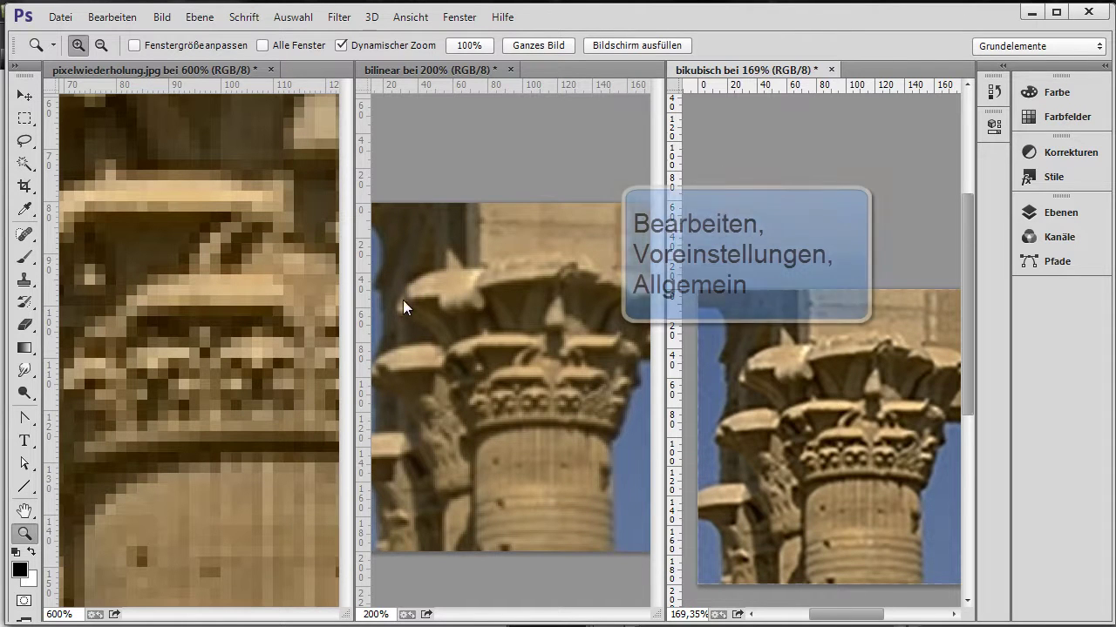
- Check the Allgemein preferences, keep interpolation at Bikubisch automatisch, then close the preferences
left_click(125, 19)
mouse_move(261, 626)
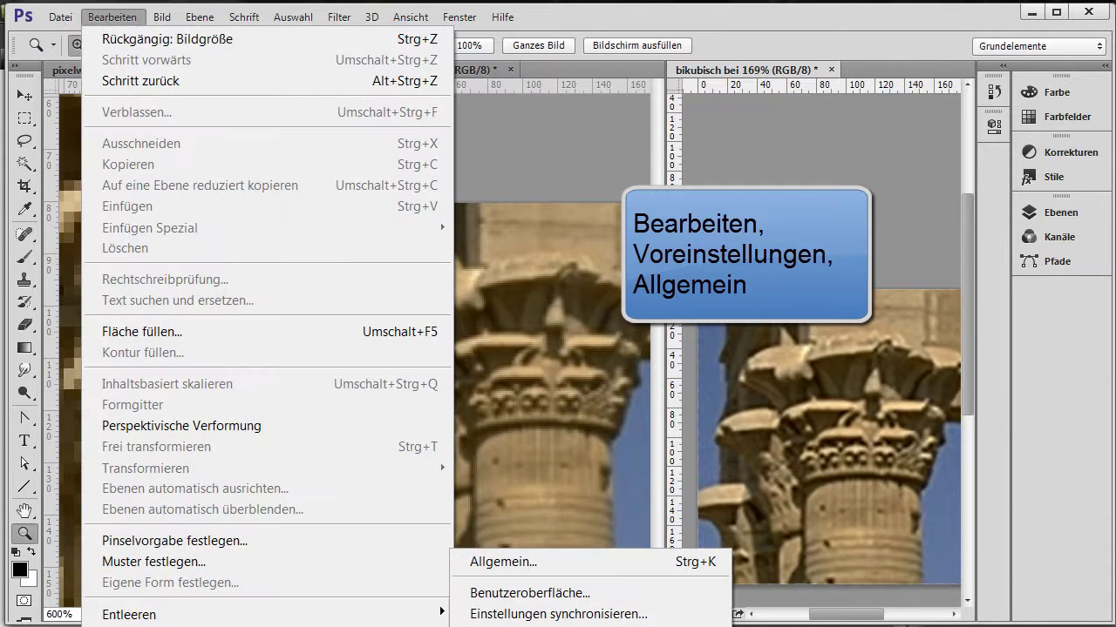
left_click(614, 566)
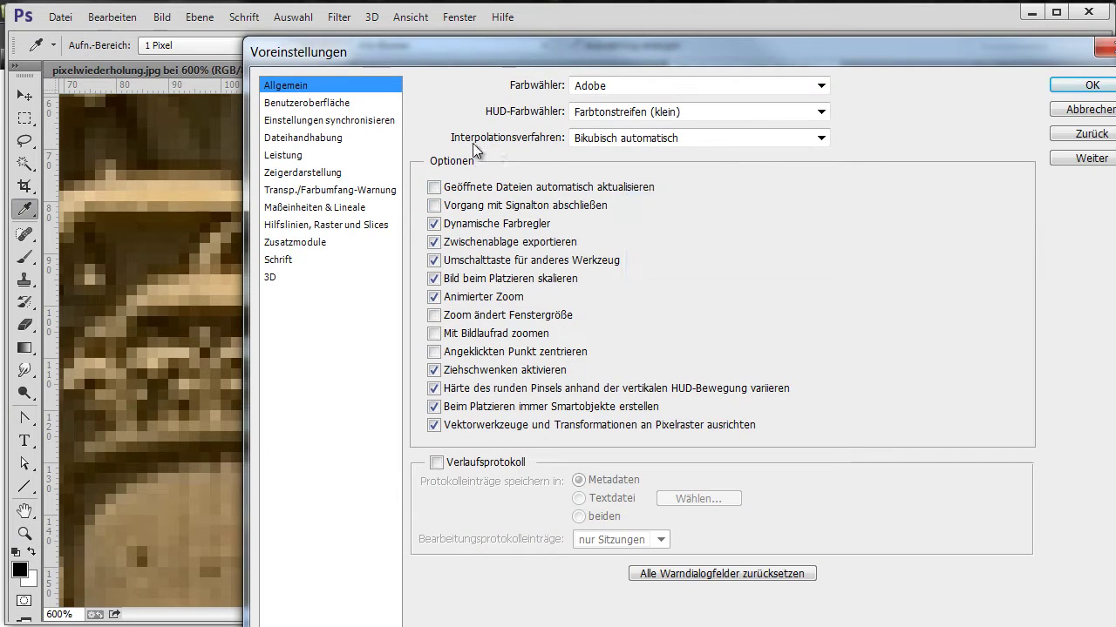
left_click(798, 142)
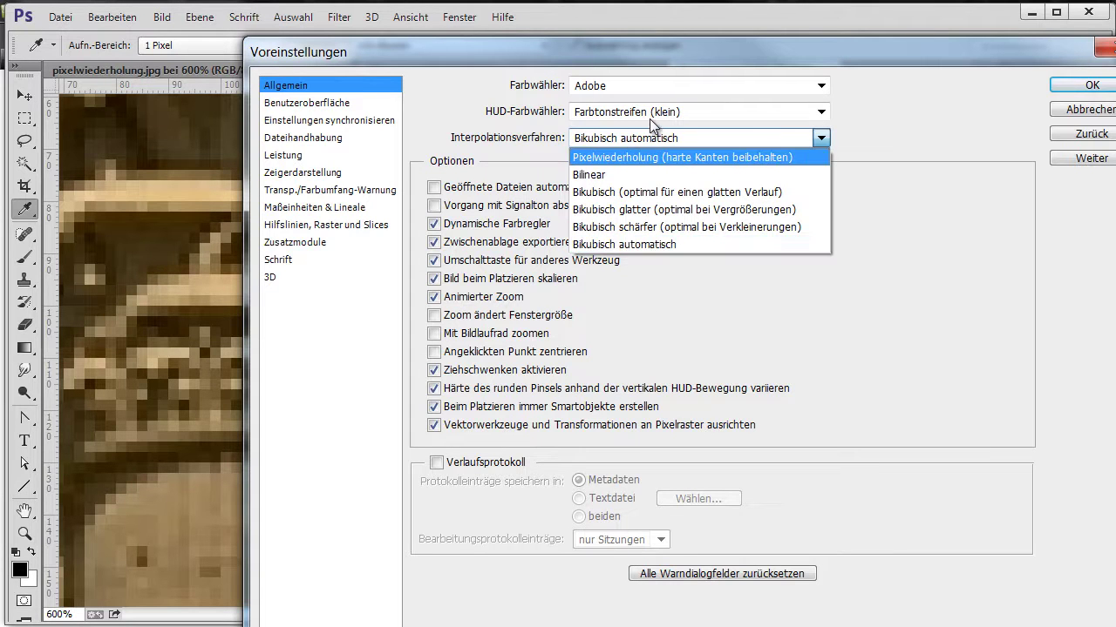
left_click(881, 118)
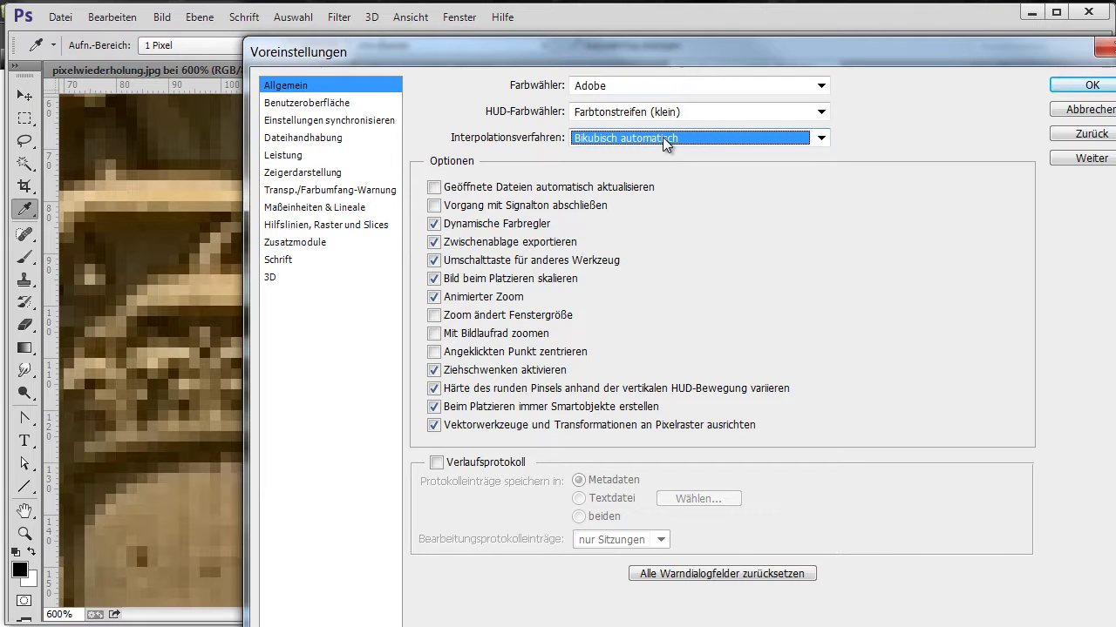
left_click_drag(1048, 48, 877, 49)
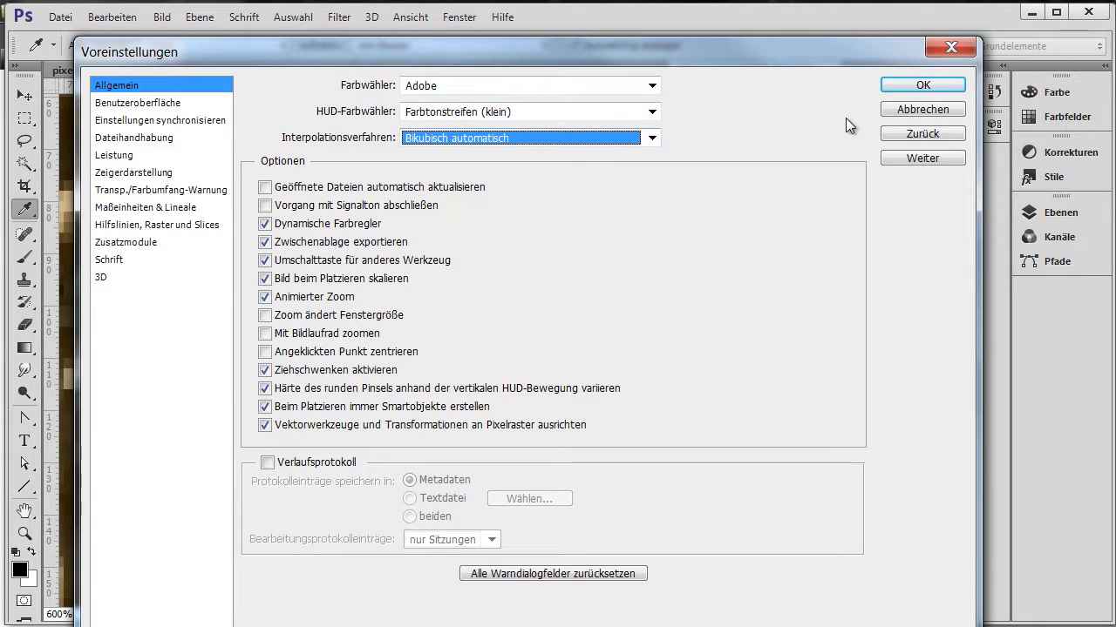
left_click(963, 50)
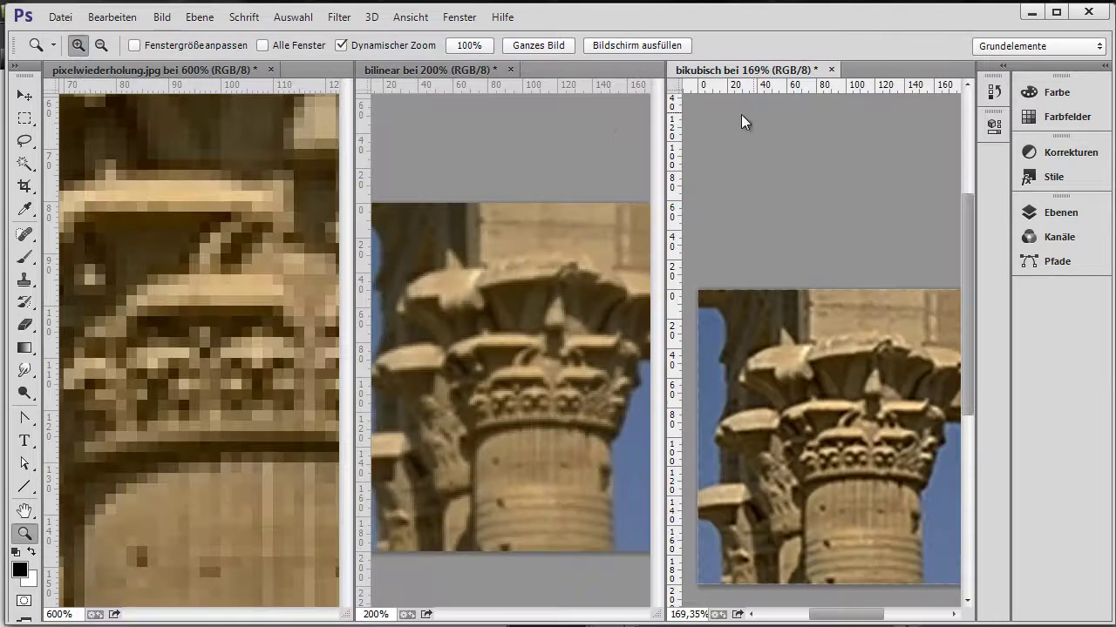
- Make the bilinear comparison image active and bring up the Datei menu
left_click(478, 71)
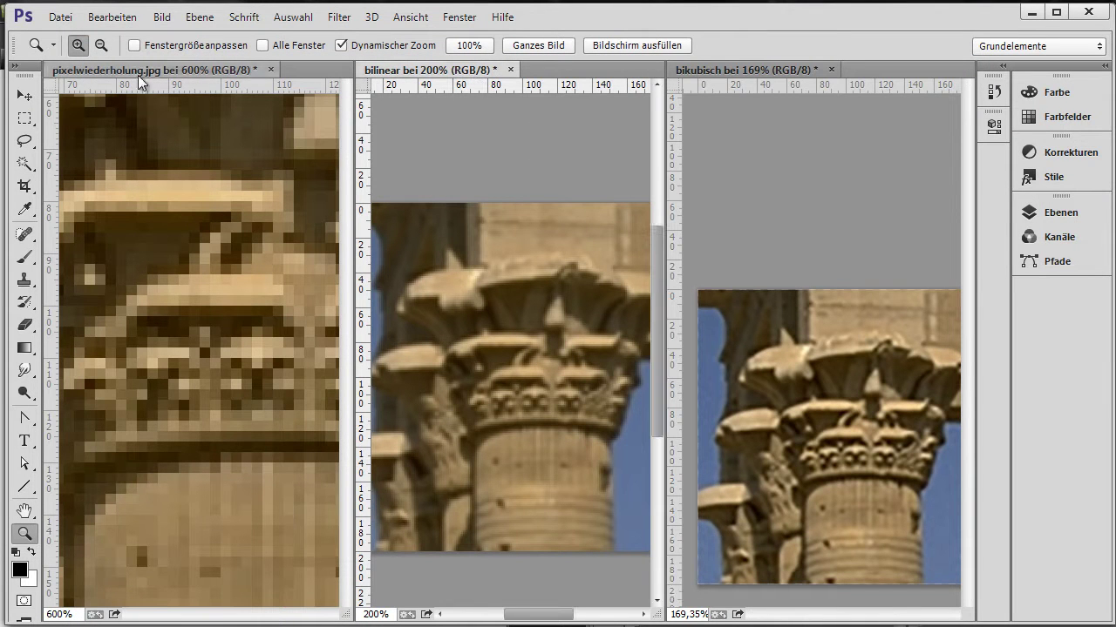
left_click(55, 19)
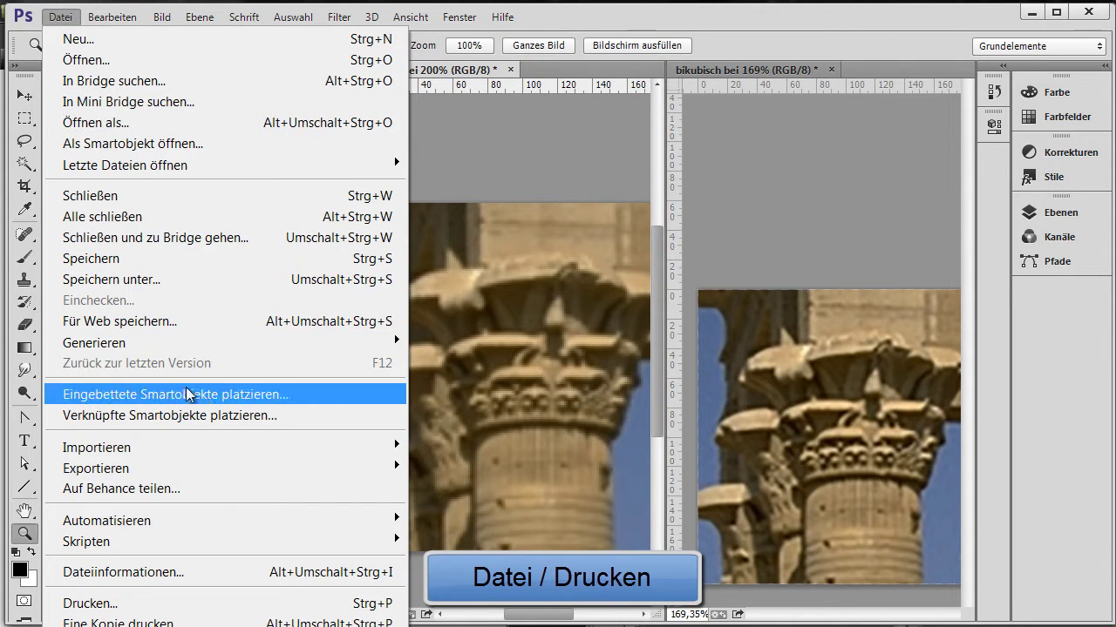
- Open the print preview and enlarge the column photo, placing it 0.635 cm top, 1.164 cm left
left_click(254, 604)
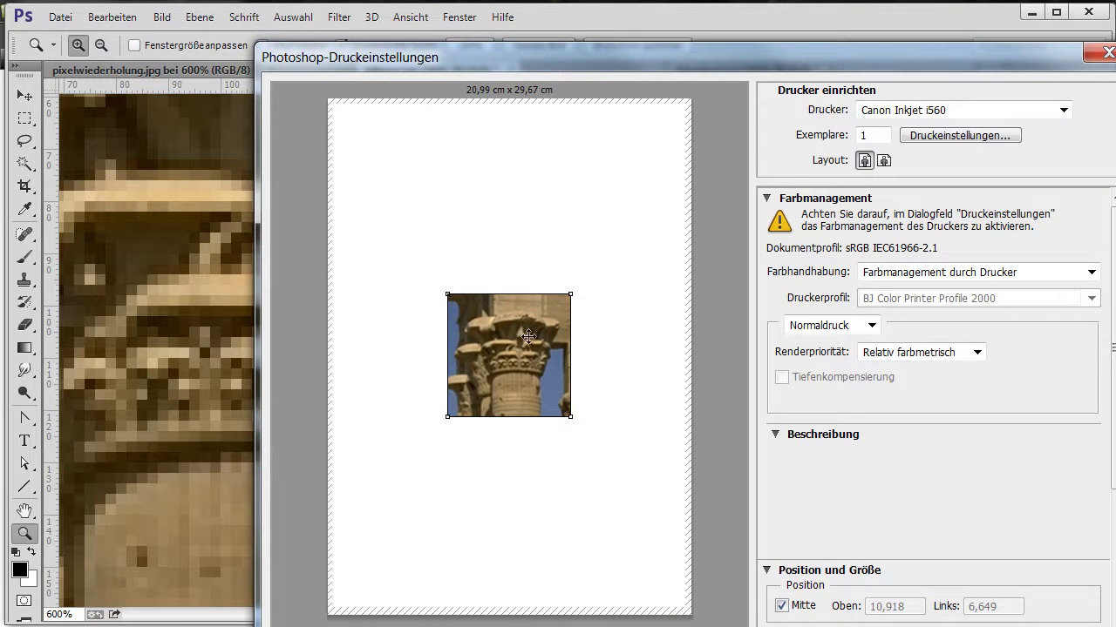
mouse_move(544, 322)
left_mouse_down()
mouse_move(489, 189)
mouse_move(510, 352)
mouse_move(631, 222)
mouse_move(679, 149)
left_mouse_up()
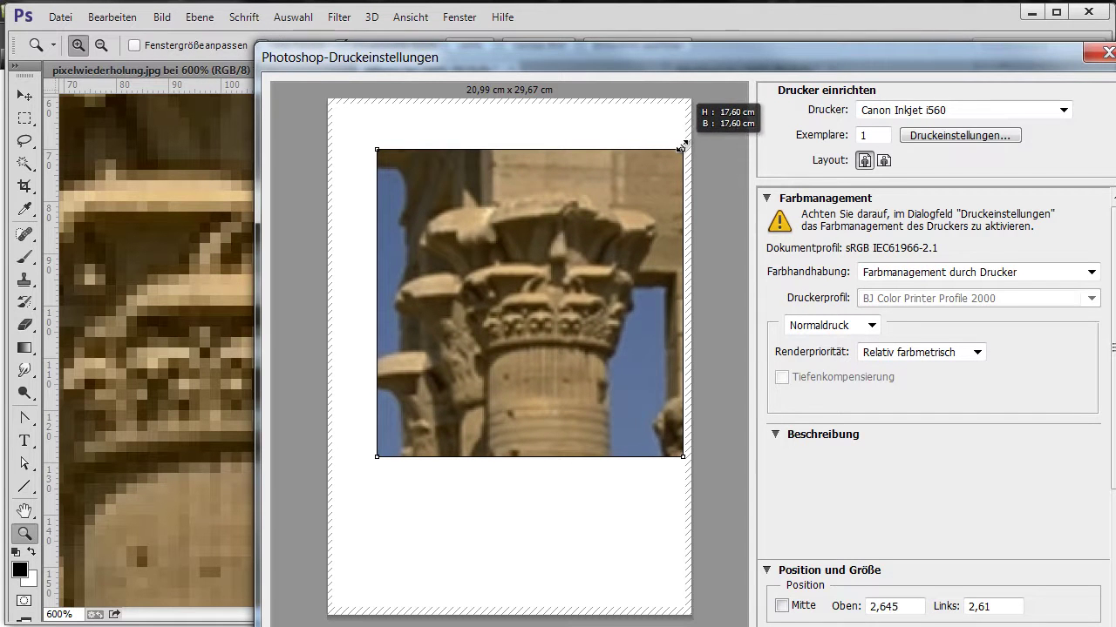
left_click_drag(679, 149, 678, 153)
left_click_drag(520, 264, 502, 222)
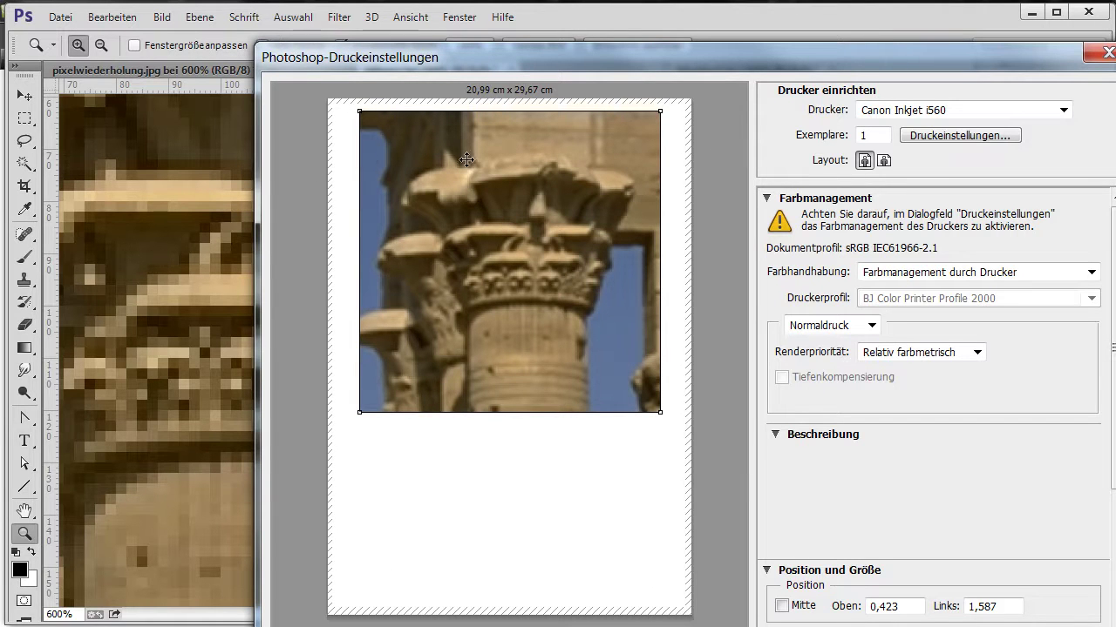
mouse_move(557, 222)
left_mouse_down()
mouse_move(583, 325)
mouse_move(524, 206)
mouse_move(539, 197)
left_mouse_up()
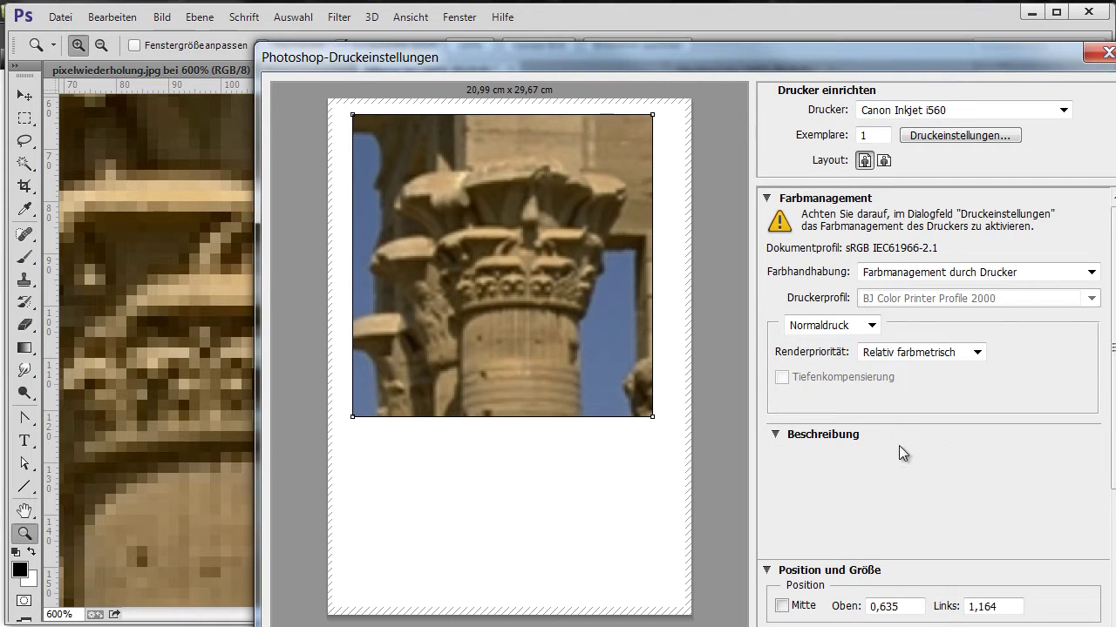
- Centre the photo on the page with Mitte and browse the print option sections
left_click(825, 434)
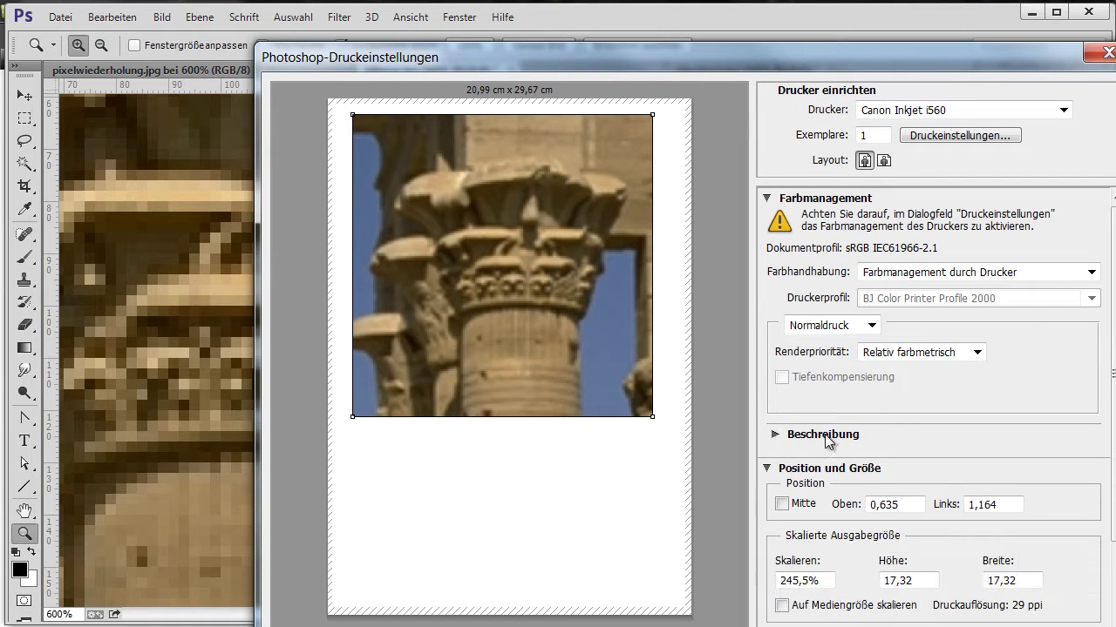
left_click(782, 505)
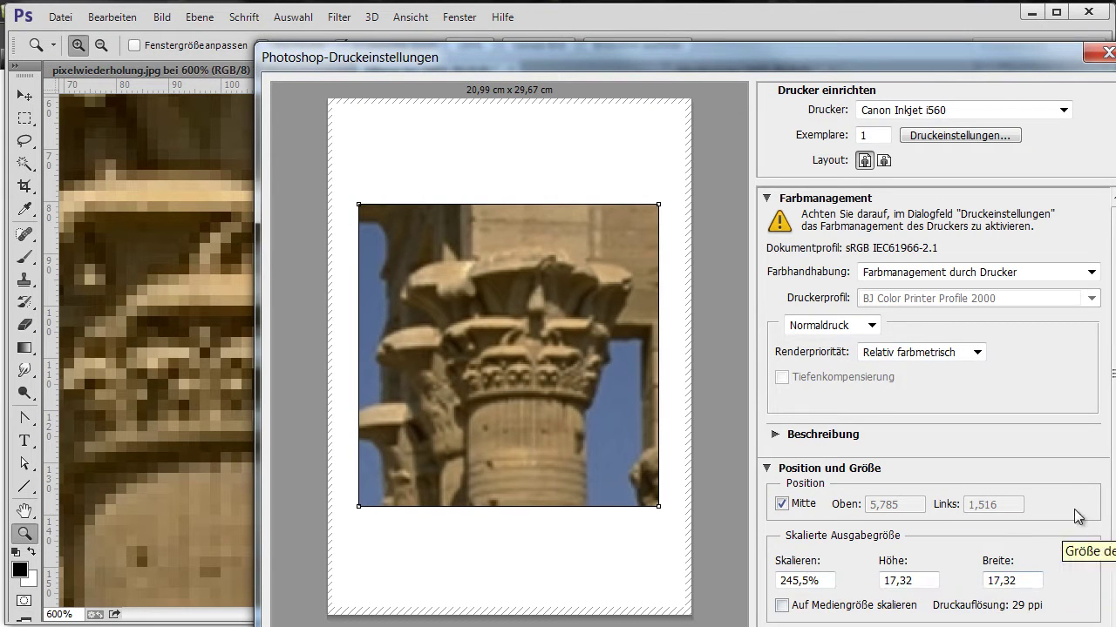
left_click(824, 471)
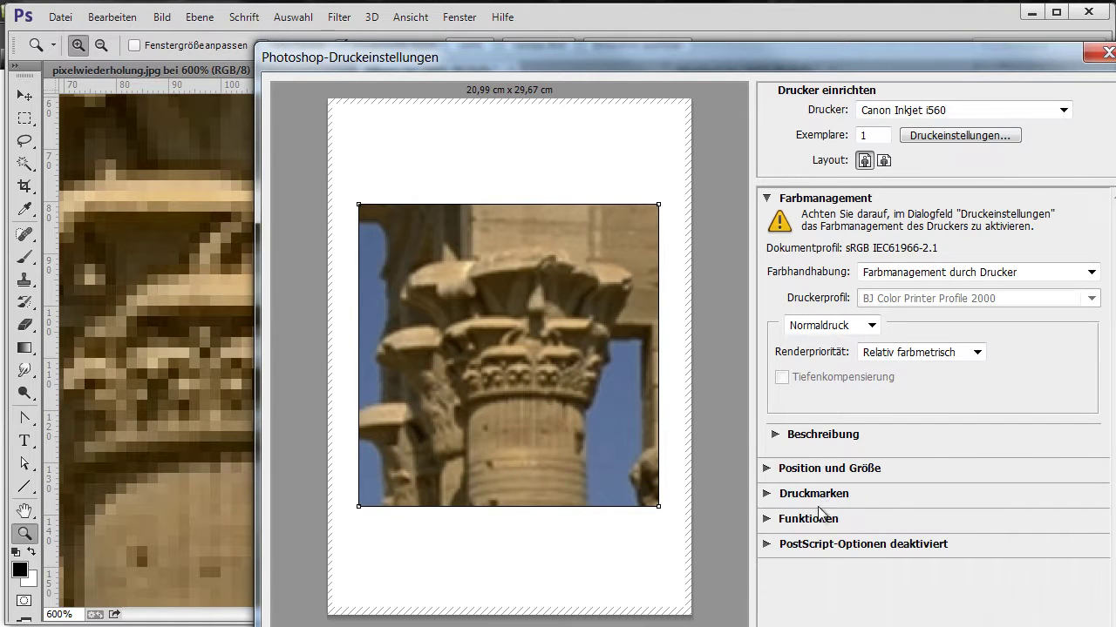
left_click(824, 497)
left_click(824, 496)
left_click(818, 521)
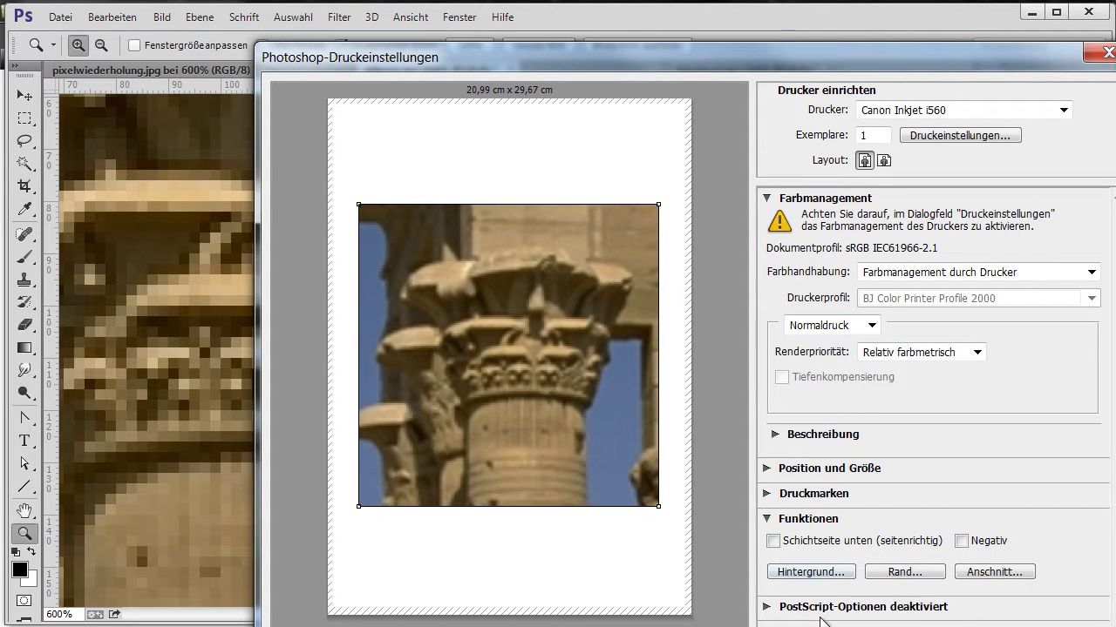
- Toggle Auf Mediengröße skalieren on and off, then open Bildgröße for 71_phoenix.jpg
left_click(836, 472)
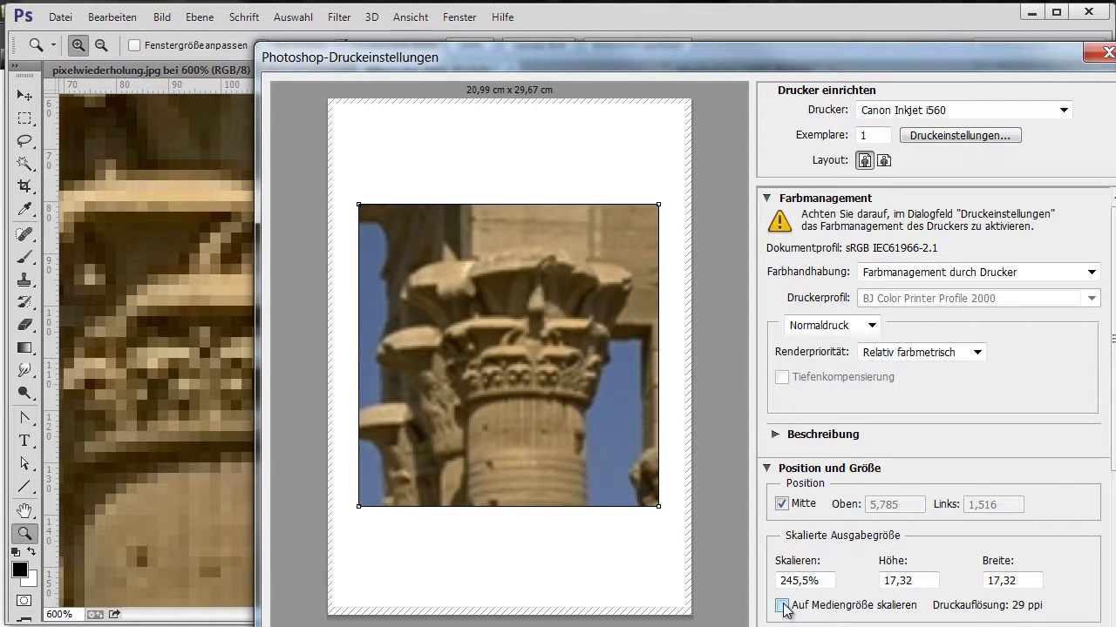
left_click(782, 605)
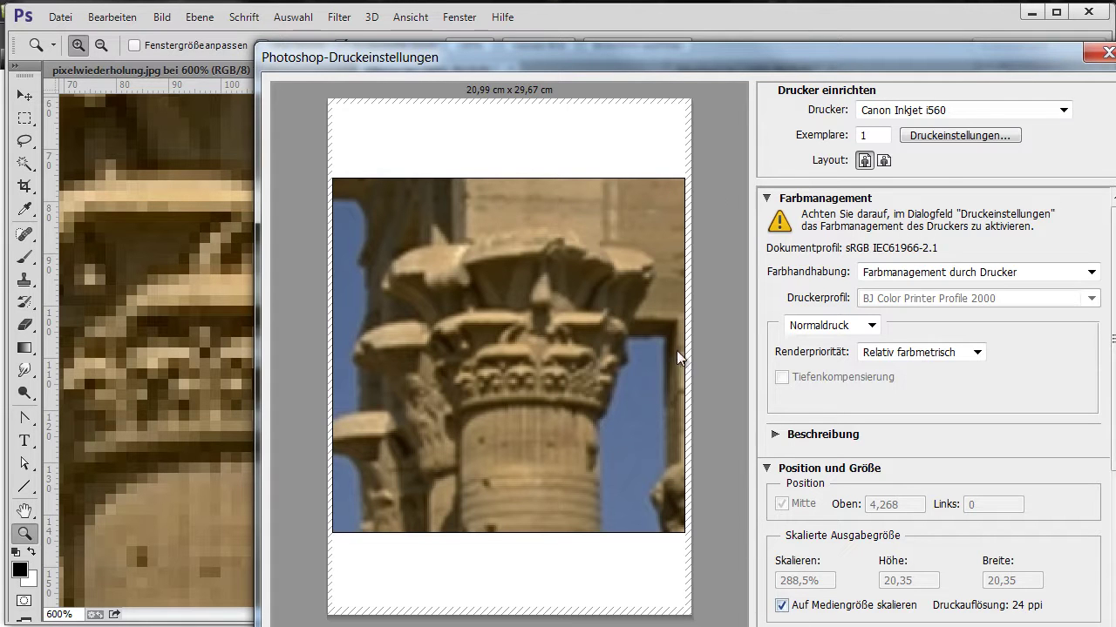
left_click(781, 605)
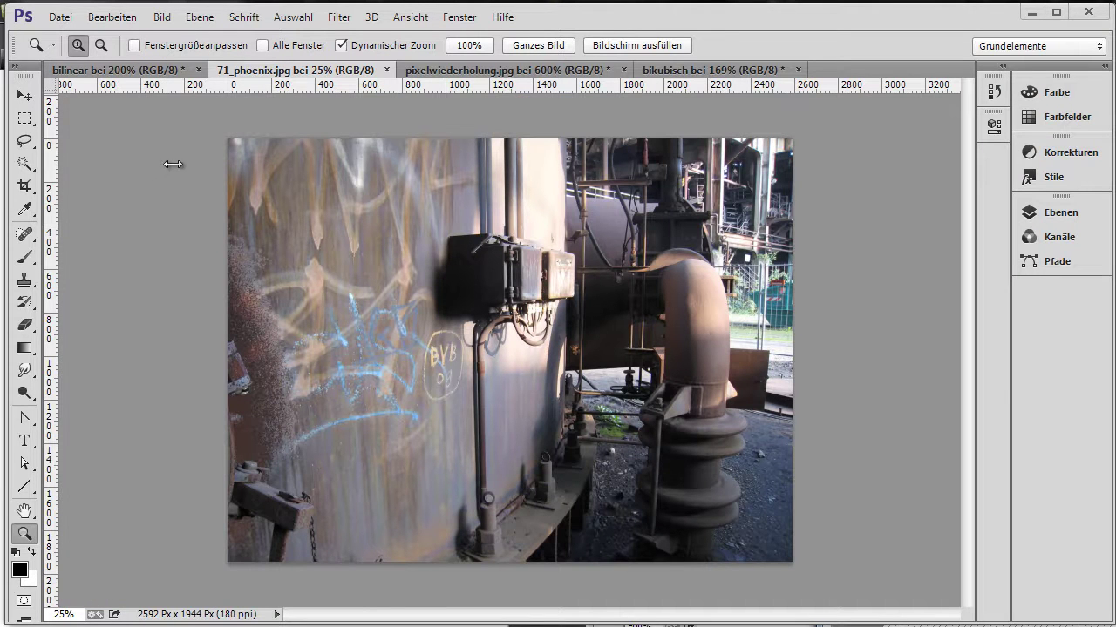
left_click(161, 18)
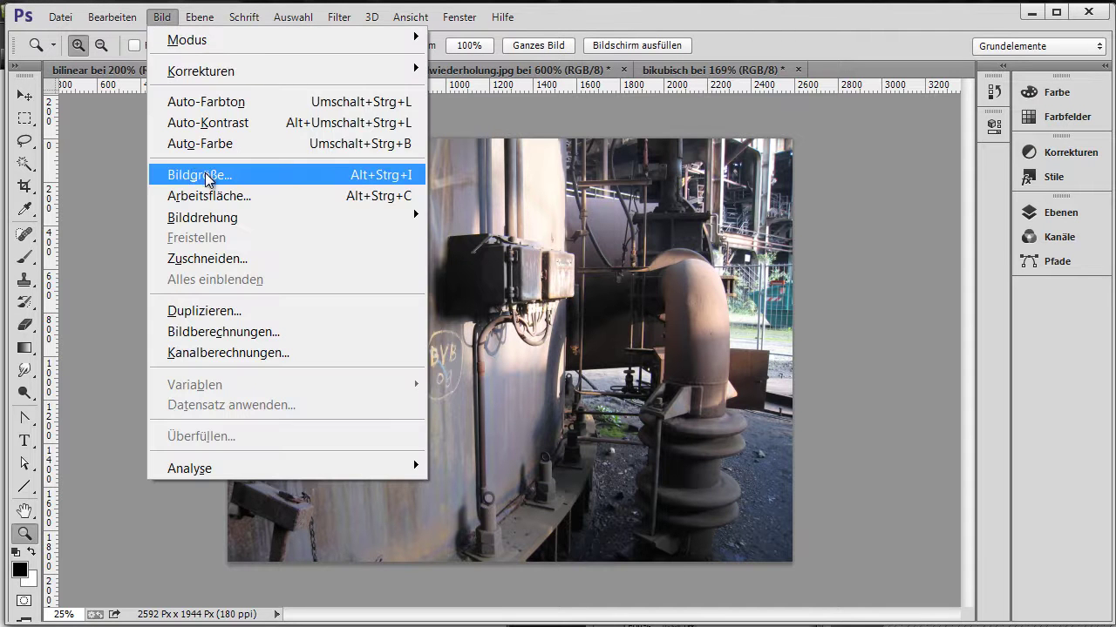
left_click(205, 175)
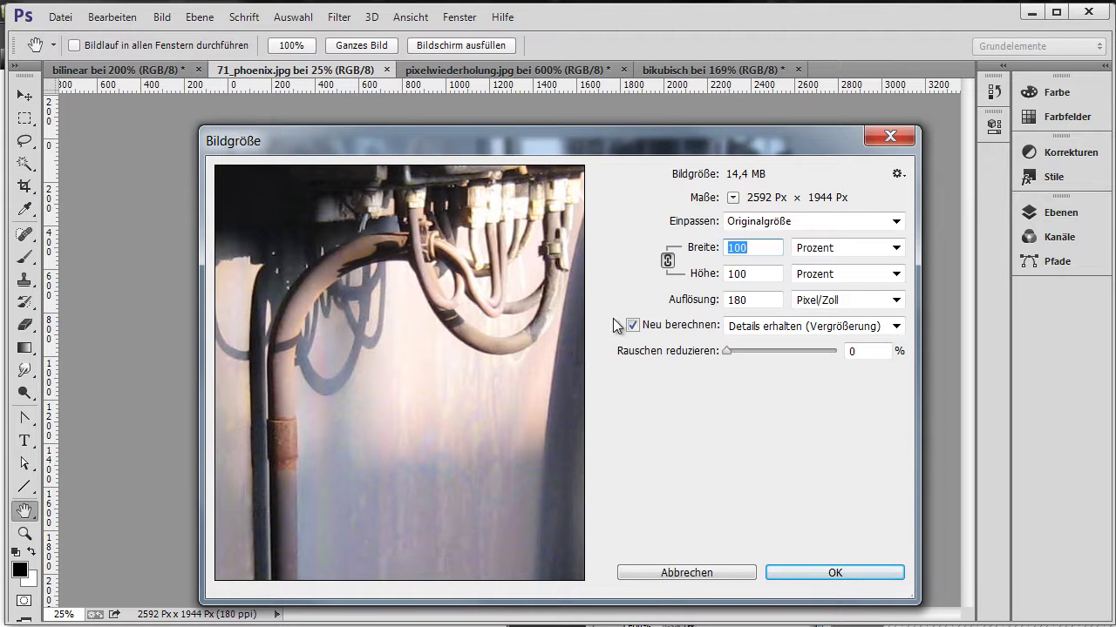
- Set resolution to 300 ppi and width to 50 cm, showing pixel dimensions in Prozent
double_click(749, 300)
type("300")
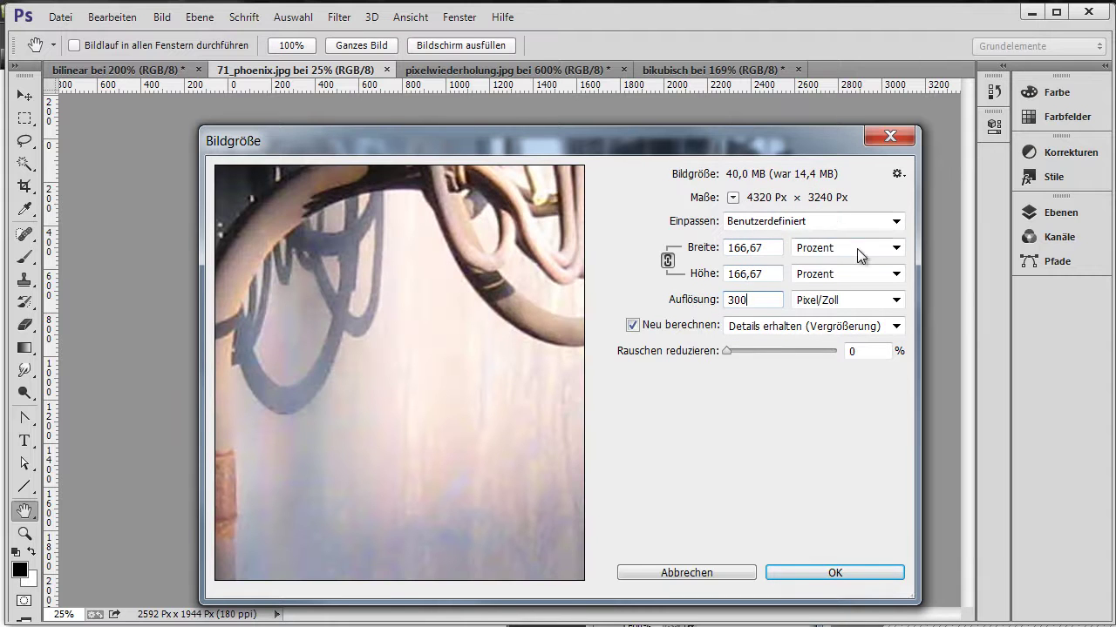
left_click(858, 251)
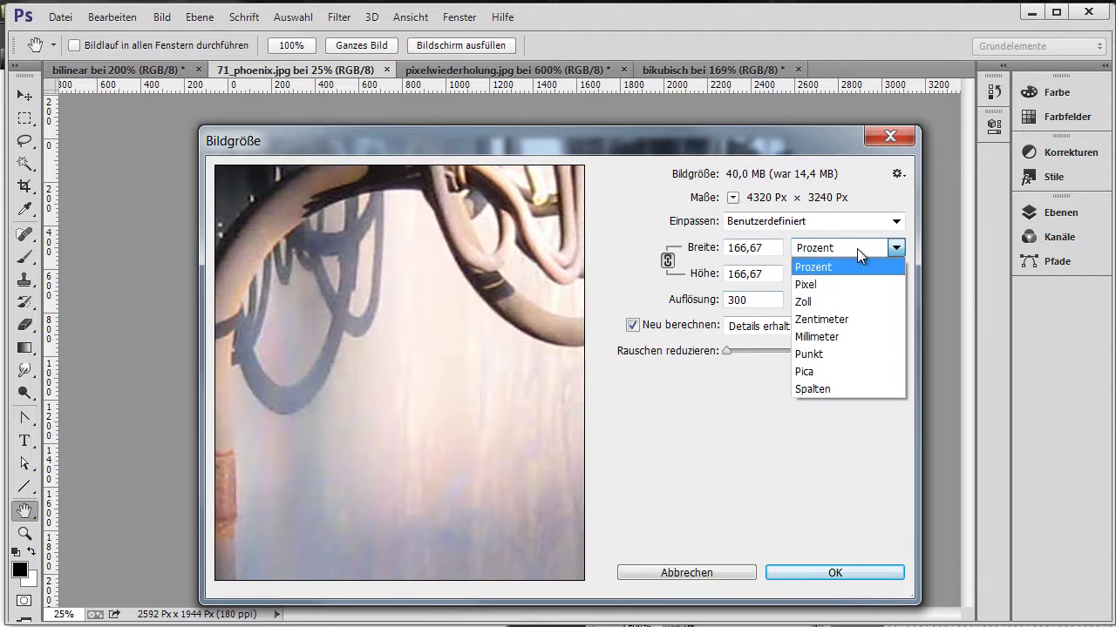
left_click(855, 319)
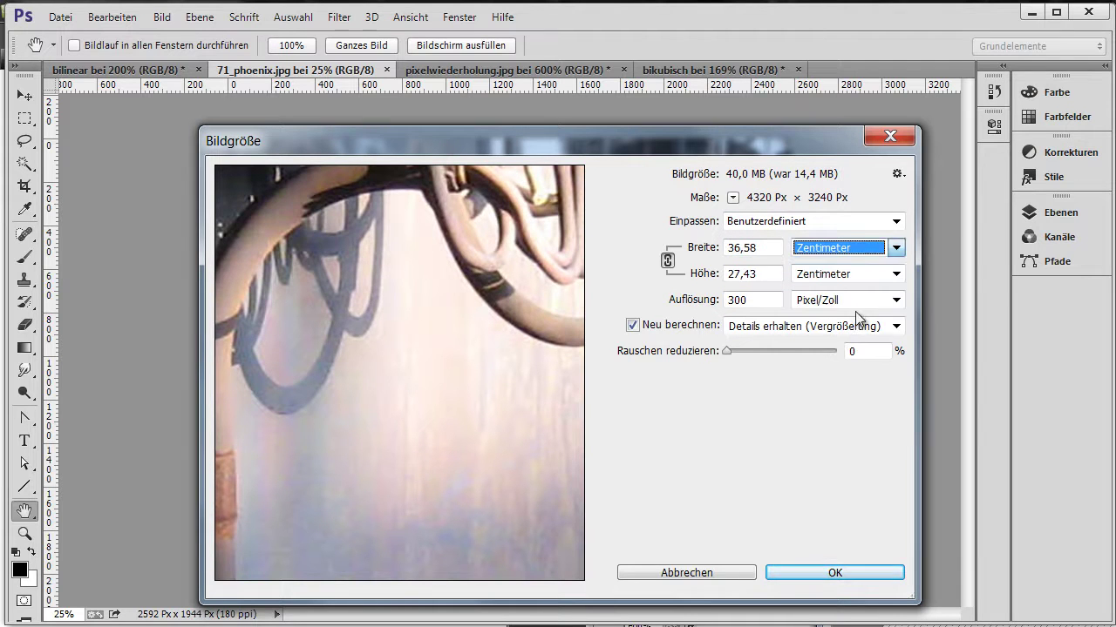
left_click(772, 250)
type("5")
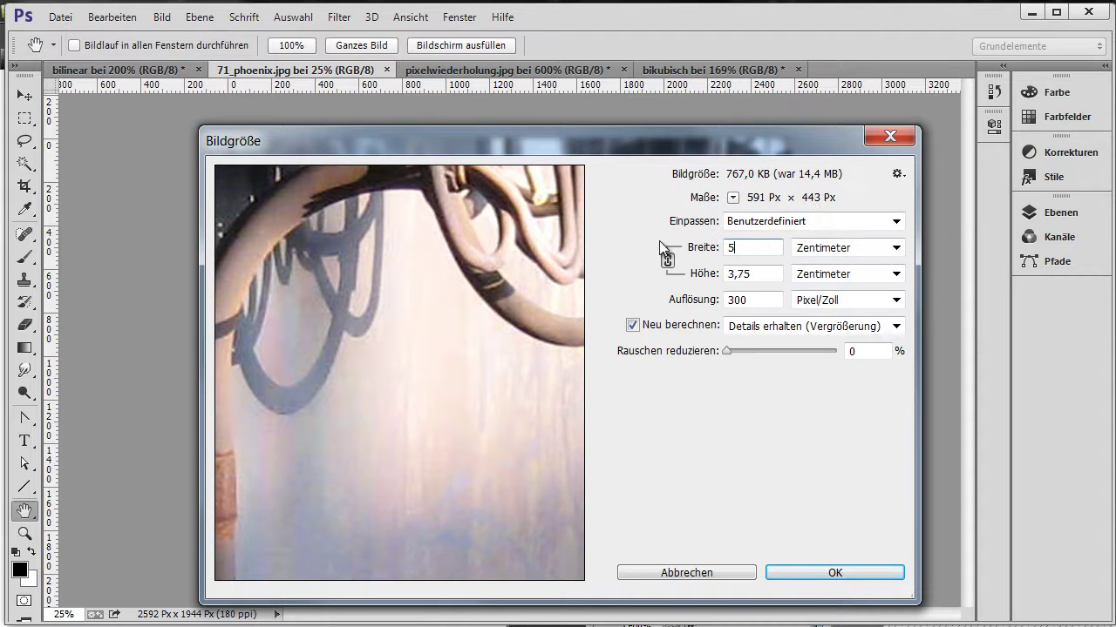
type("0")
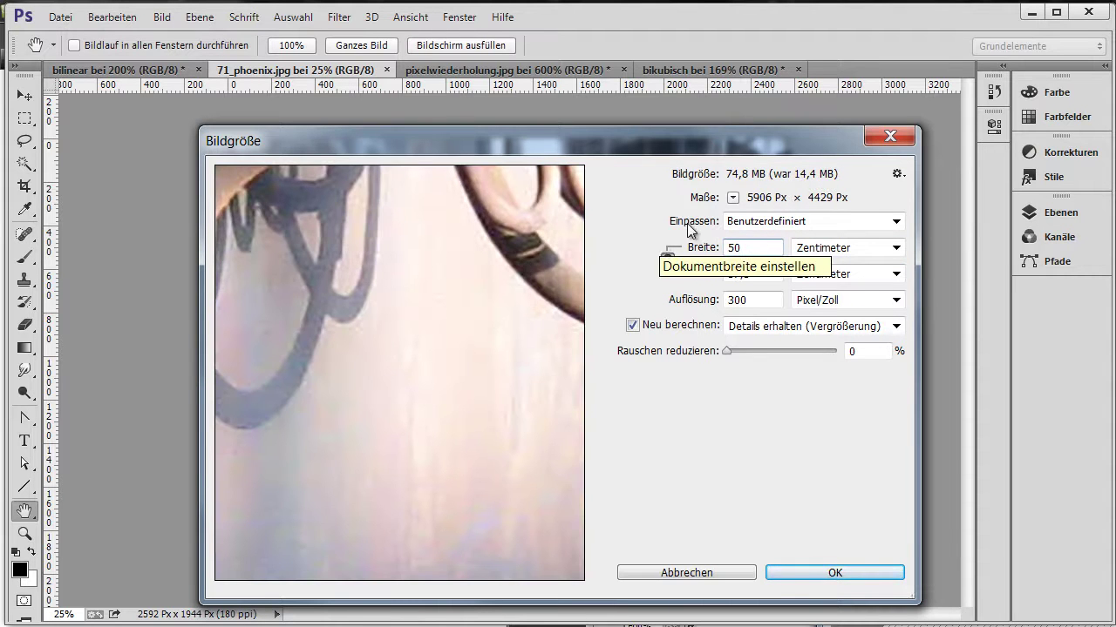
left_click(732, 197)
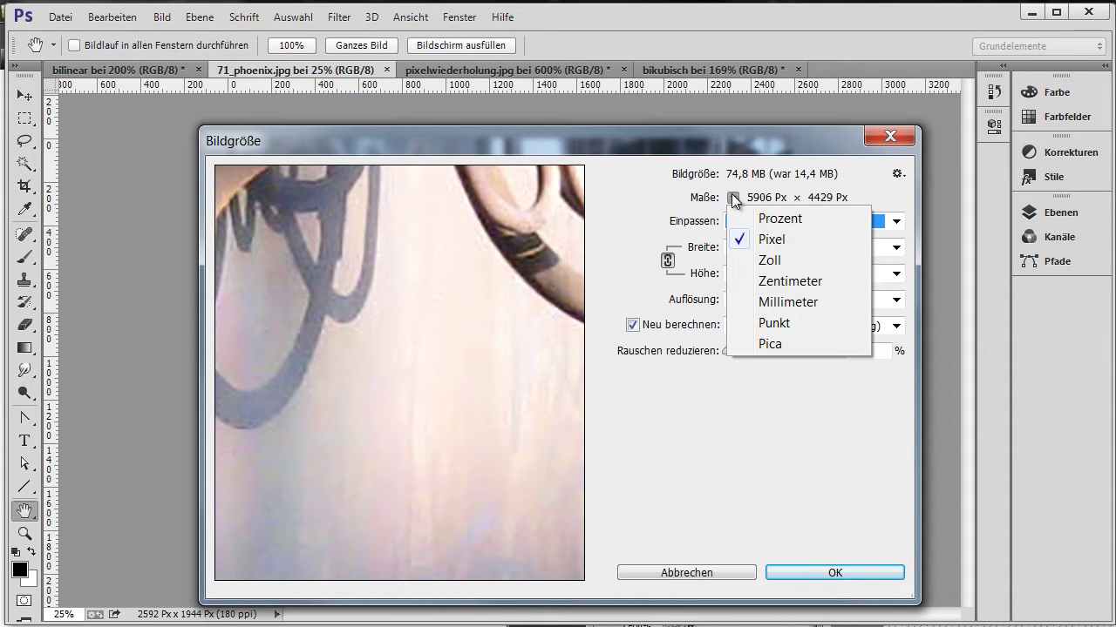
left_click(751, 220)
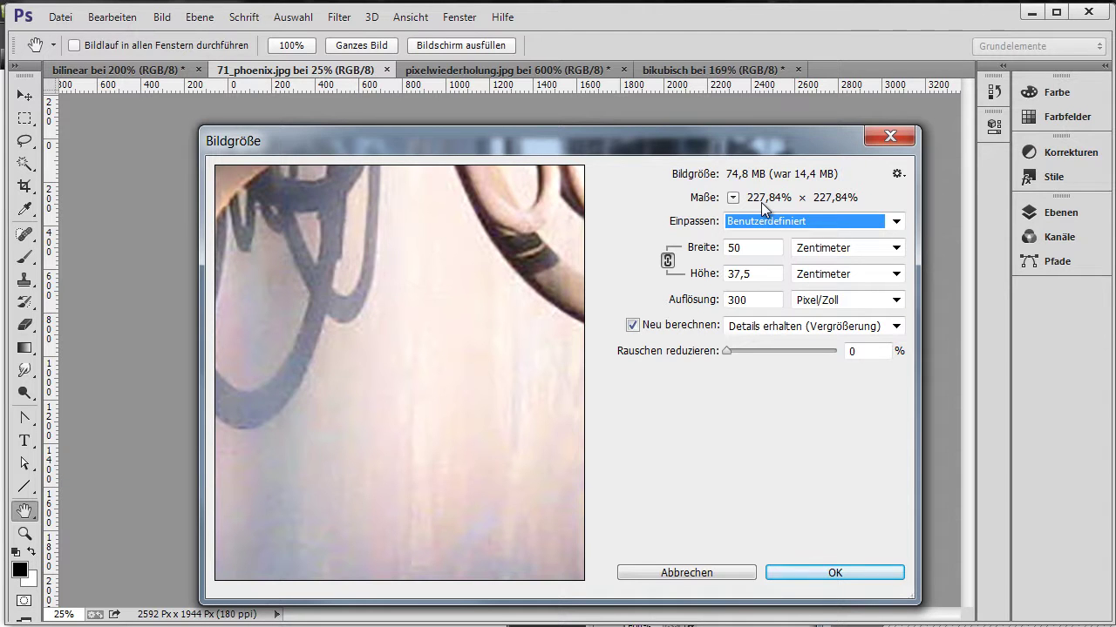
mouse_move(528, 210)
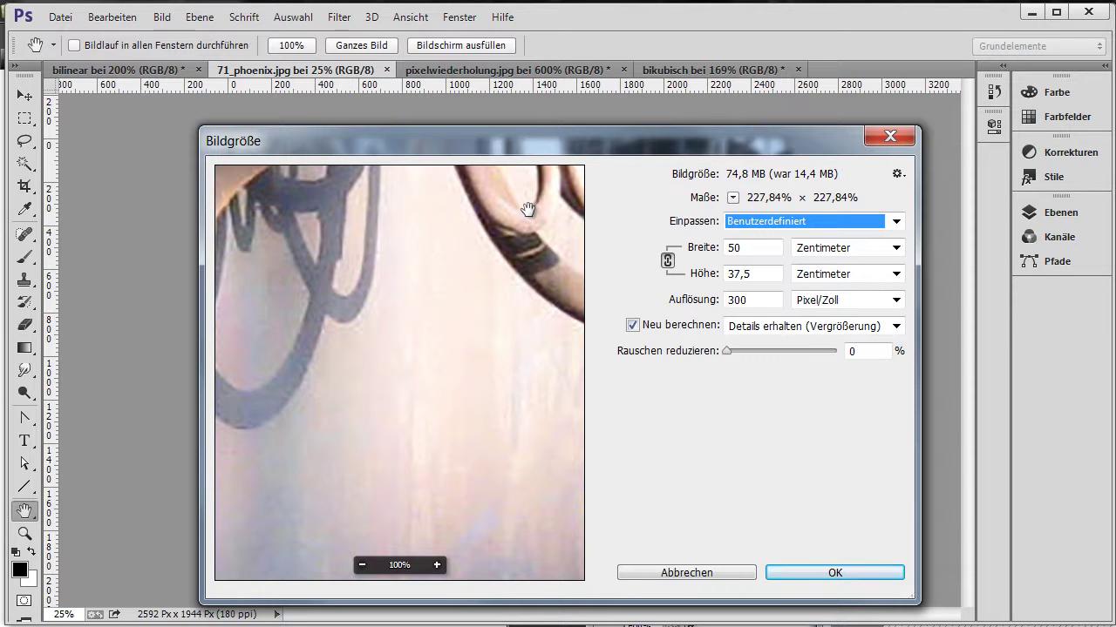
- Inspect cable connectors and grey boxes in the preview, then apply the 50 cm, 300 ppi resize
left_click_drag(523, 219, 330, 514)
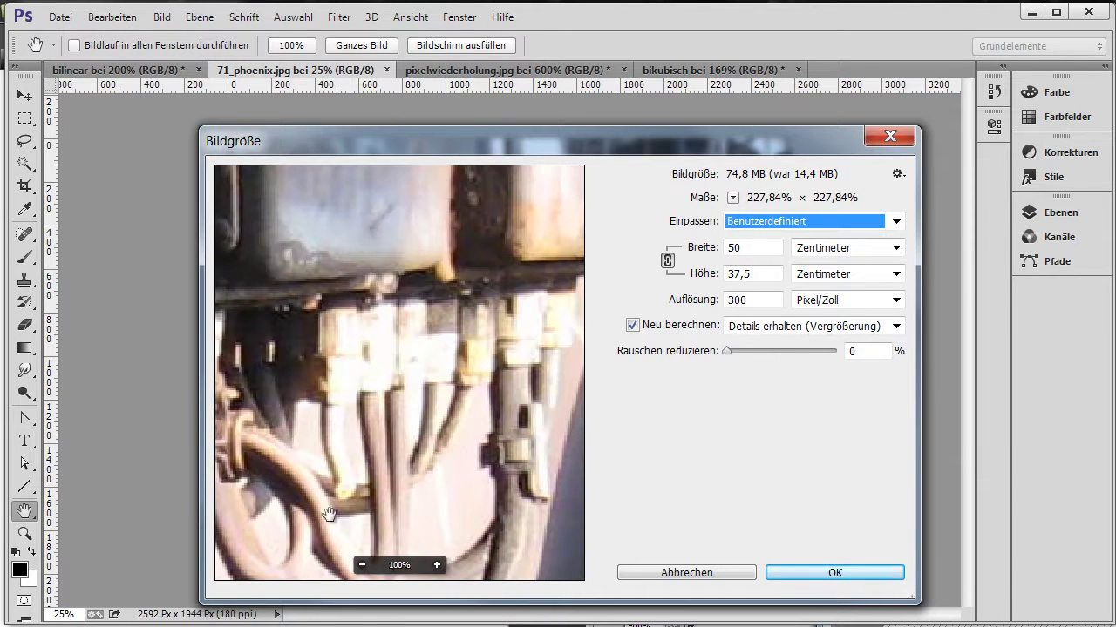
left_click_drag(450, 244, 428, 289)
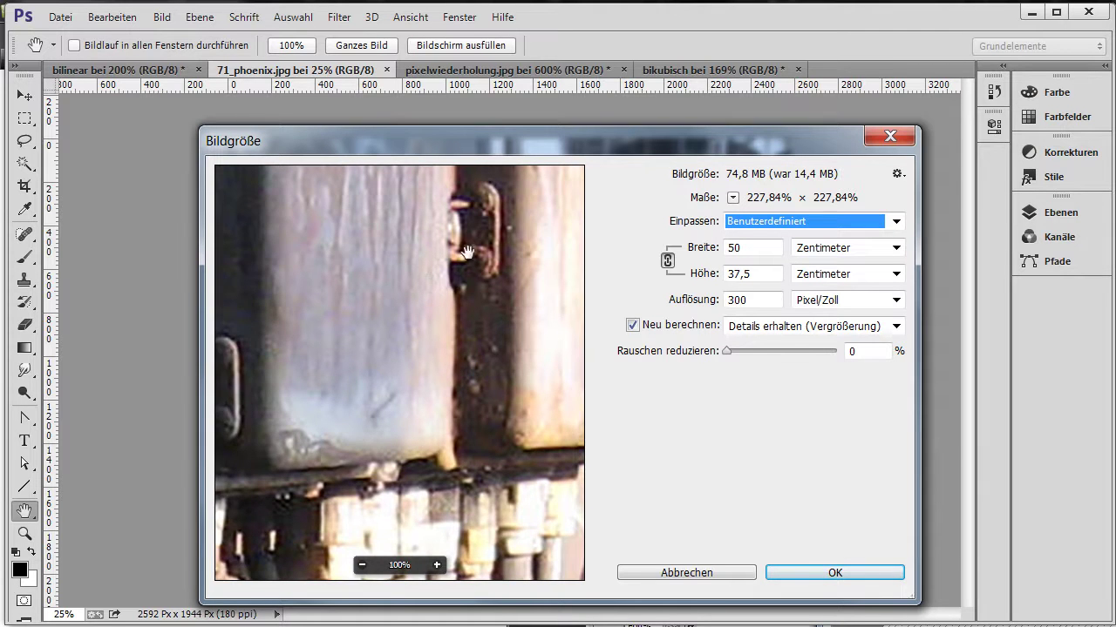
left_click_drag(523, 239, 468, 371)
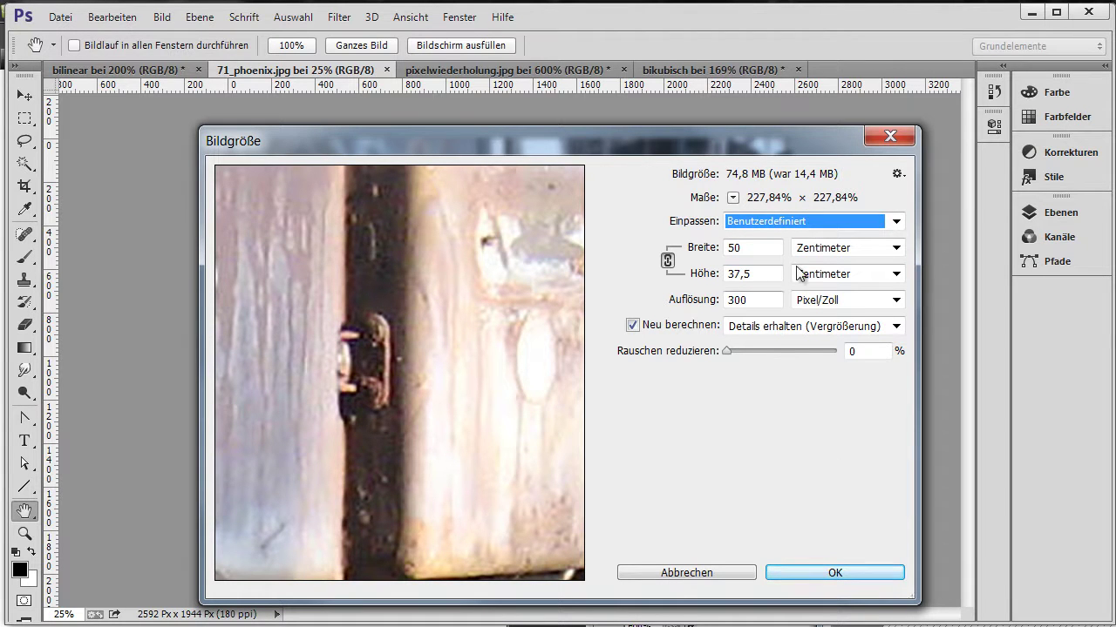
left_click(834, 574)
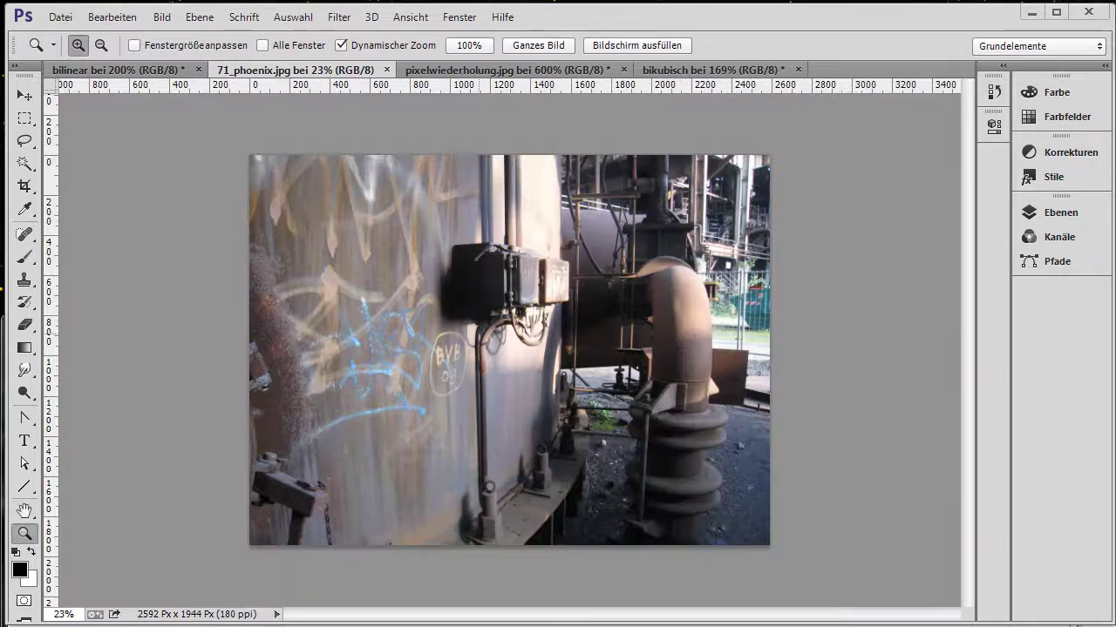